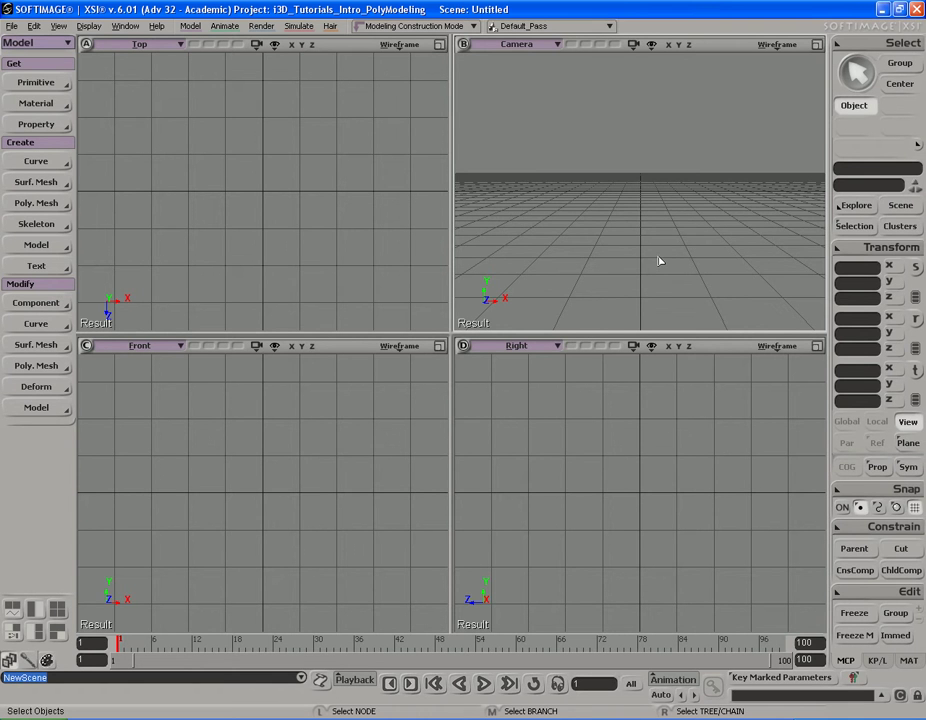
Maximise the Camera viewport and orbit to view the floor grid from above at an angle.
key(F12)
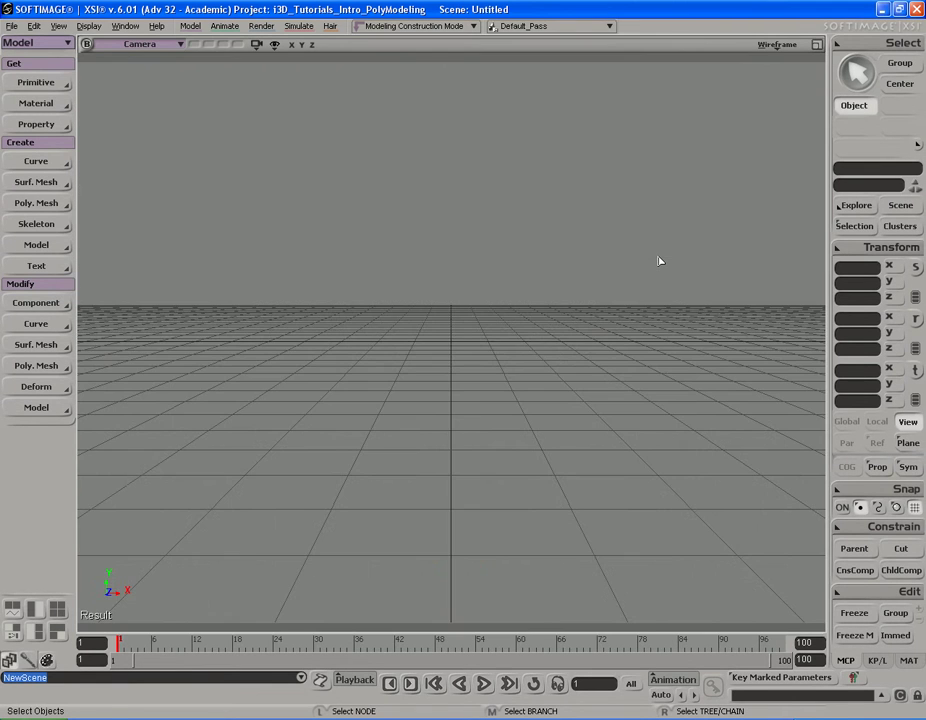
mouse_move(659, 262)
middle_down()
mouse_move(618, 240)
mouse_move(475, 232)
mouse_move(533, 238)
middle_up()
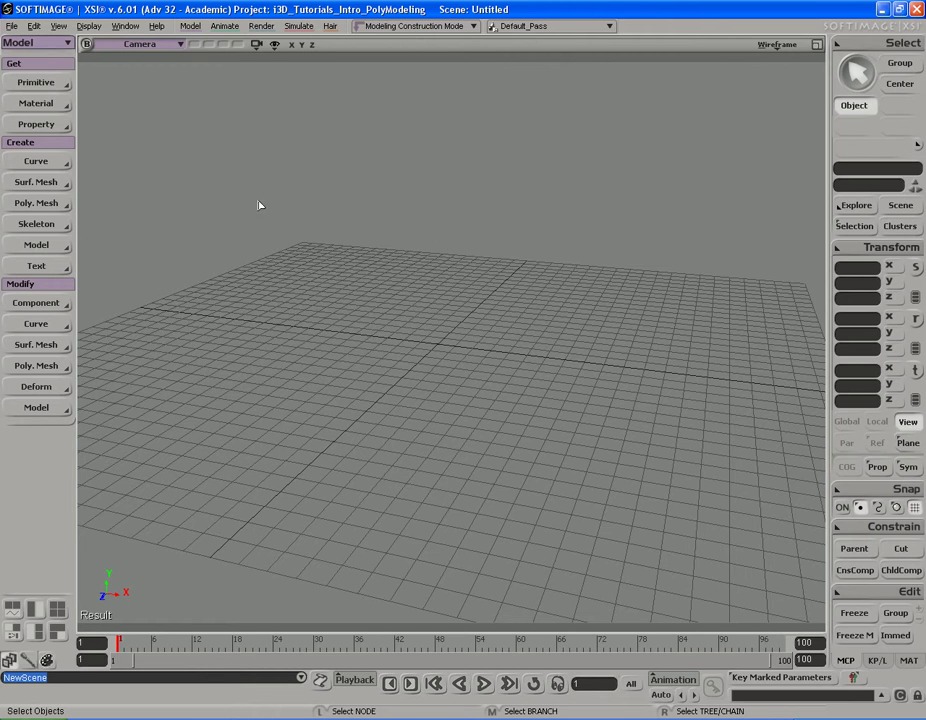
Create a polygon mesh cube primitive and close its property page.
click(44, 82)
mouse_move(113, 108)
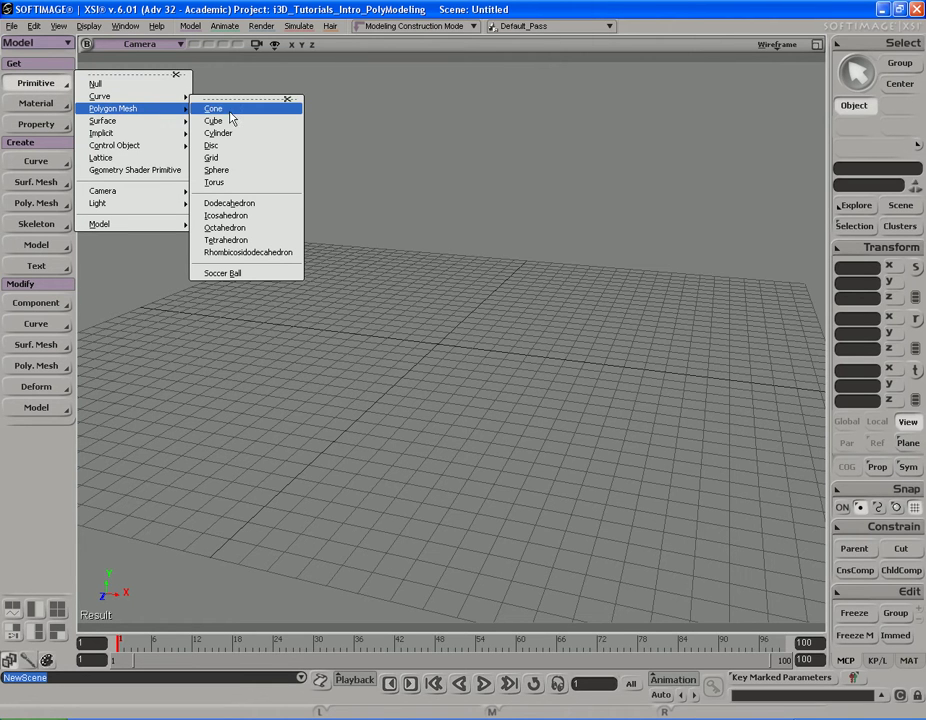
click(256, 124)
key(s)
drag(461, 256, 500, 229)
click(320, 89)
key(s)
mouse_move(662, 128)
middle_down()
mouse_move(672, 130)
mouse_move(647, 157)
mouse_move(647, 145)
mouse_move(760, 88)
middle_up()
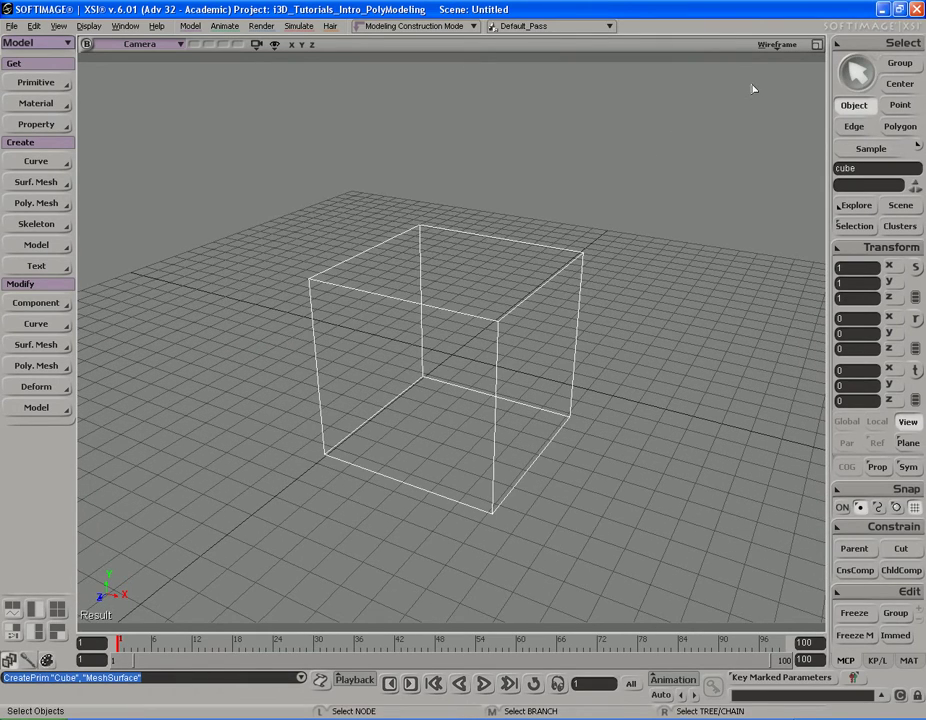
Display the Camera view shaded, hide the floor grid and frame the cube.
click(778, 45)
key(s)
right_drag(676, 167, 735, 108)
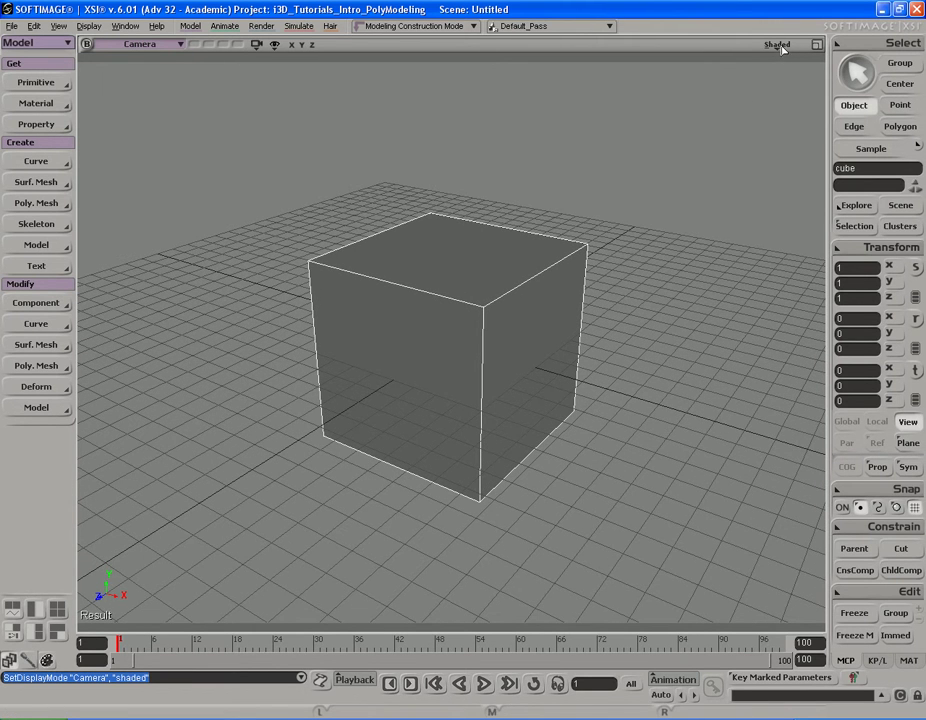
drag(699, 126, 736, 93)
key(s)
drag(657, 178, 653, 167)
key(Escape)
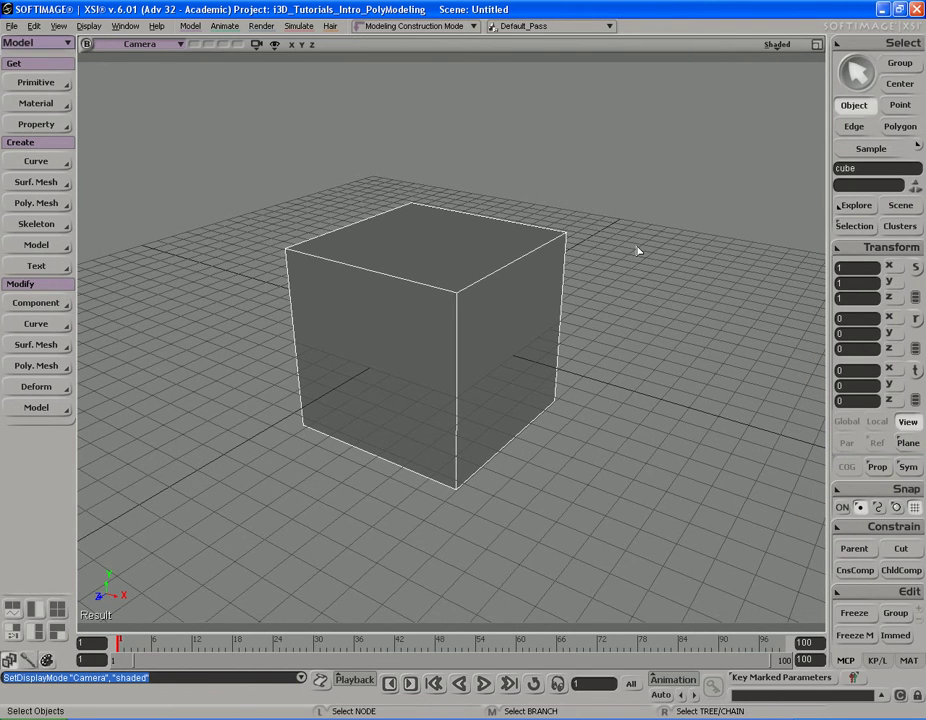
key(g)
key(s)
mouse_move(610, 304)
right_down()
mouse_move(620, 265)
mouse_move(653, 265)
mouse_move(641, 264)
right_up()
key(Escape)
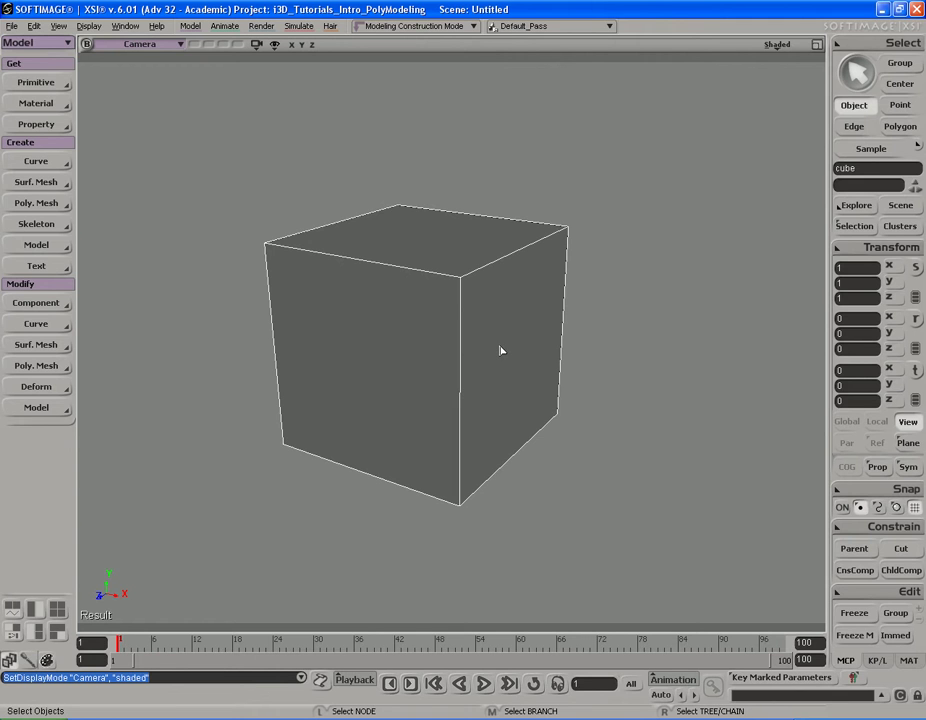
key(s)
right_drag(517, 310, 529, 314)
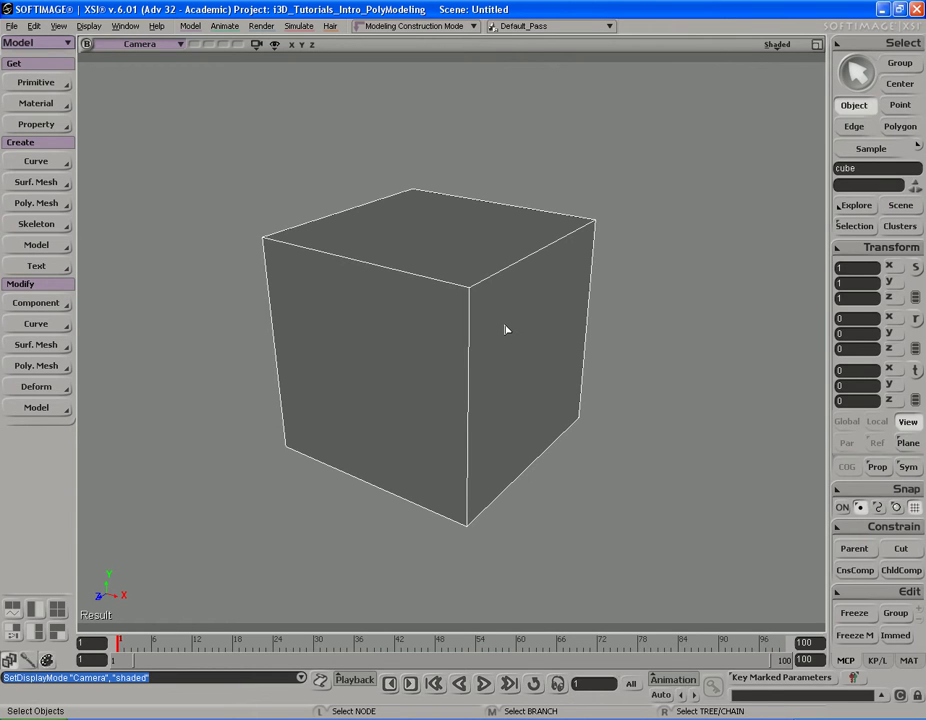
key(s)
right_drag(447, 325, 502, 313)
key(space)
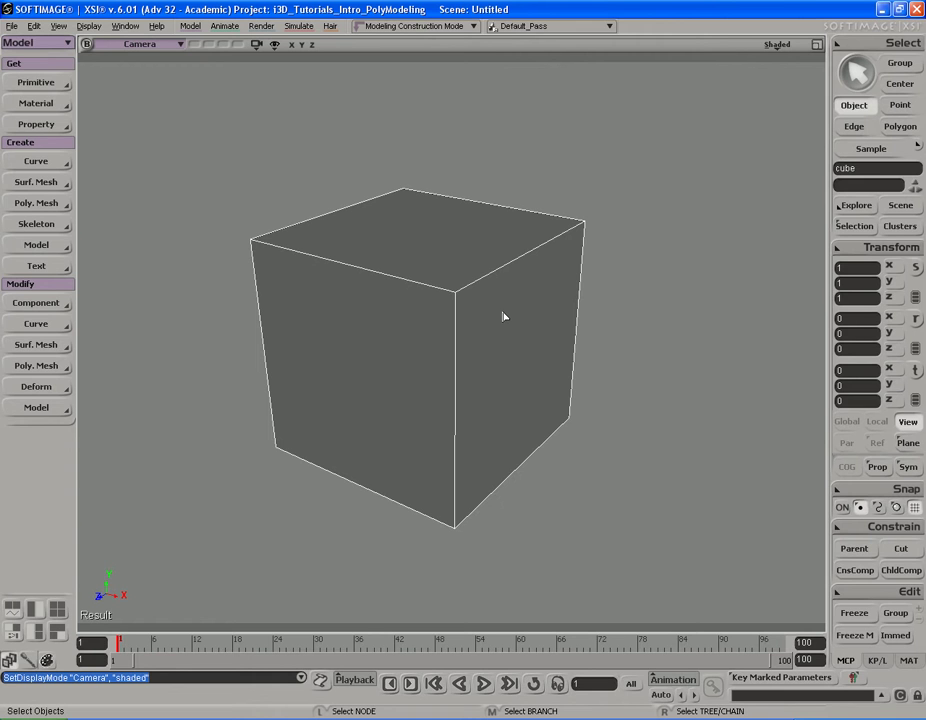
key(s)
mouse_move(504, 317)
right_down()
mouse_move(492, 314)
mouse_move(502, 312)
right_up()
key(space)
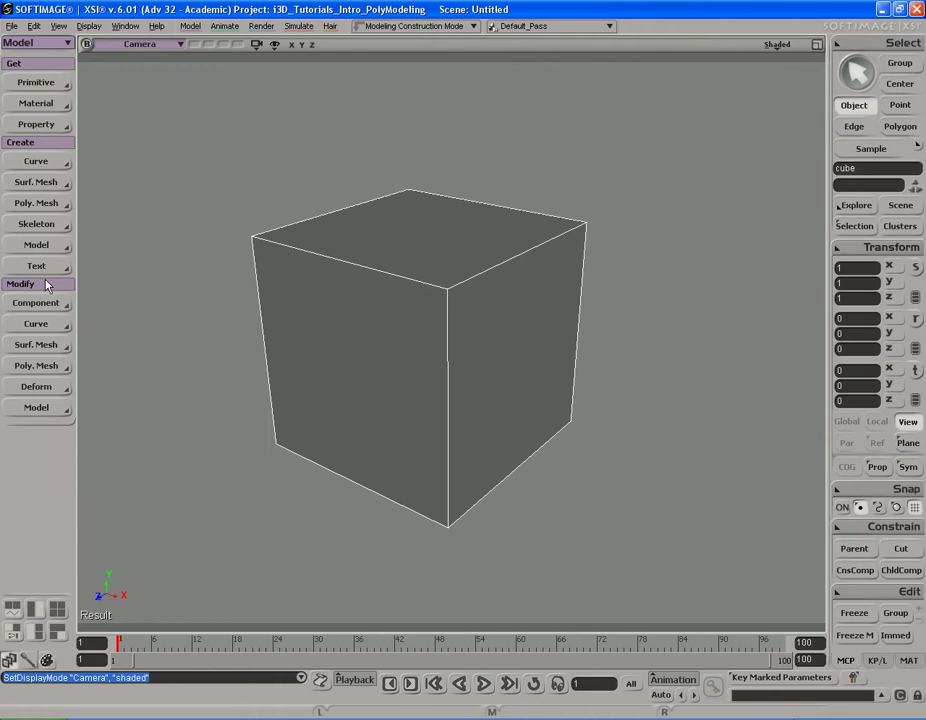
Open the Modify > Poly. Mesh menu in the Model toolbar.
click(42, 366)
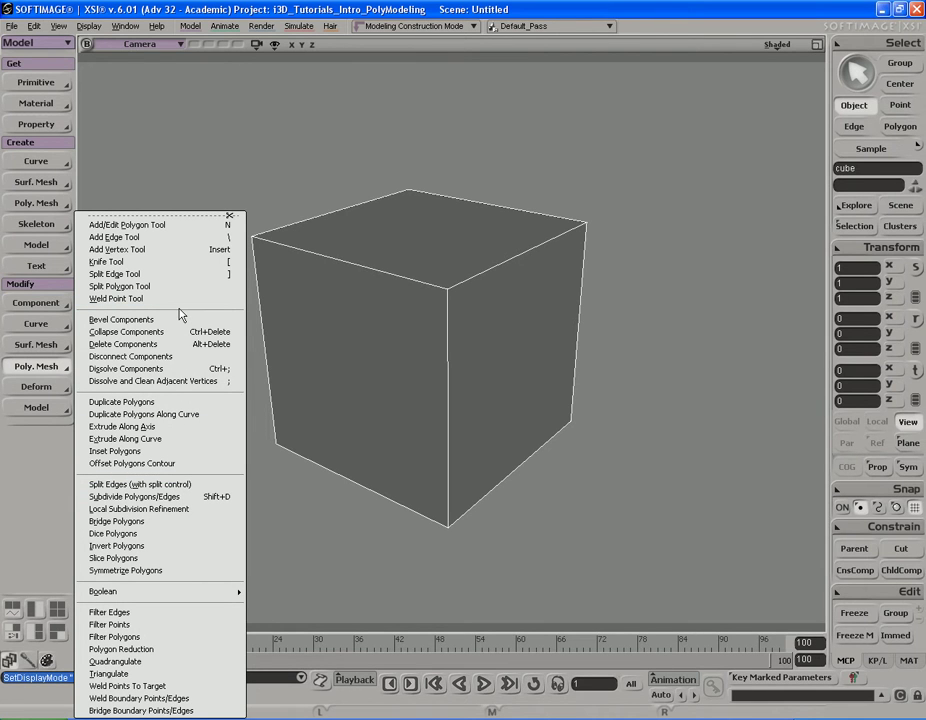
Check the cube's General properties (length 8, single subdivisions) and close them.
click(331, 314)
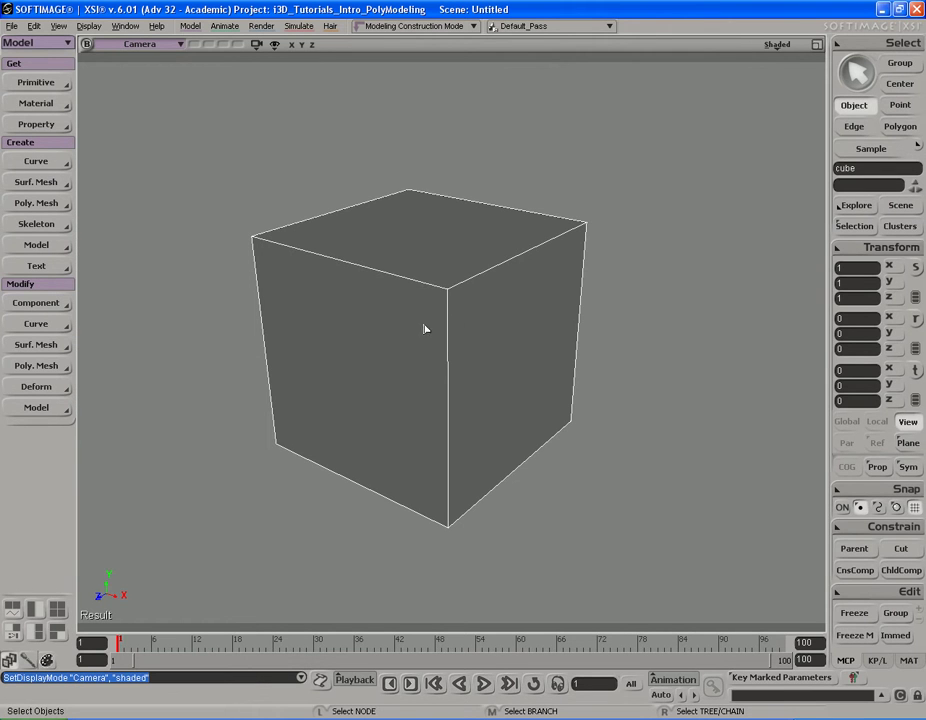
right_click(518, 280)
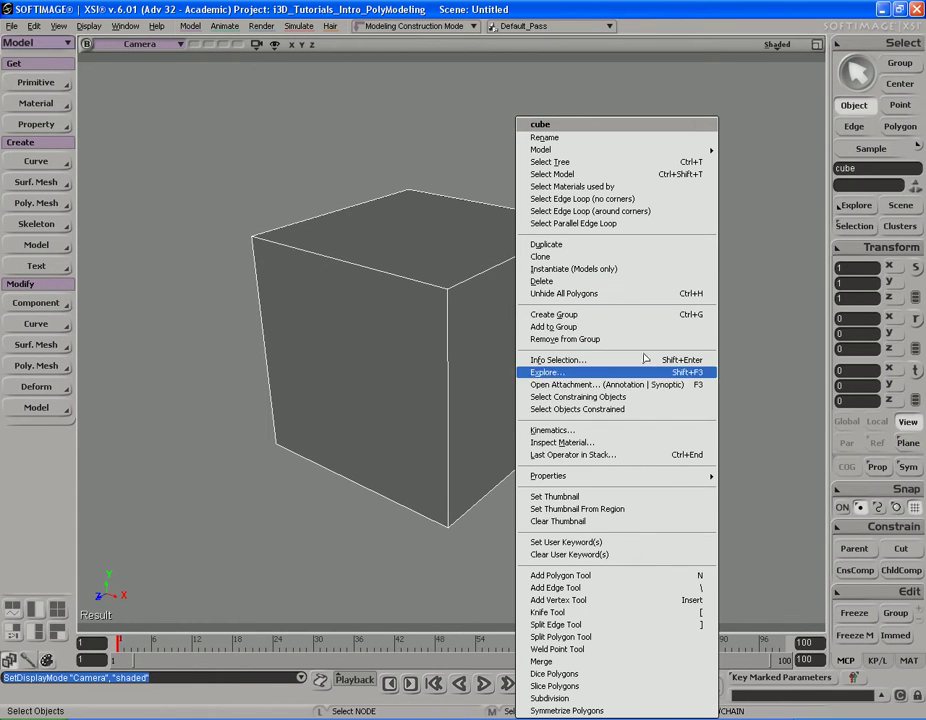
mouse_move(548, 476)
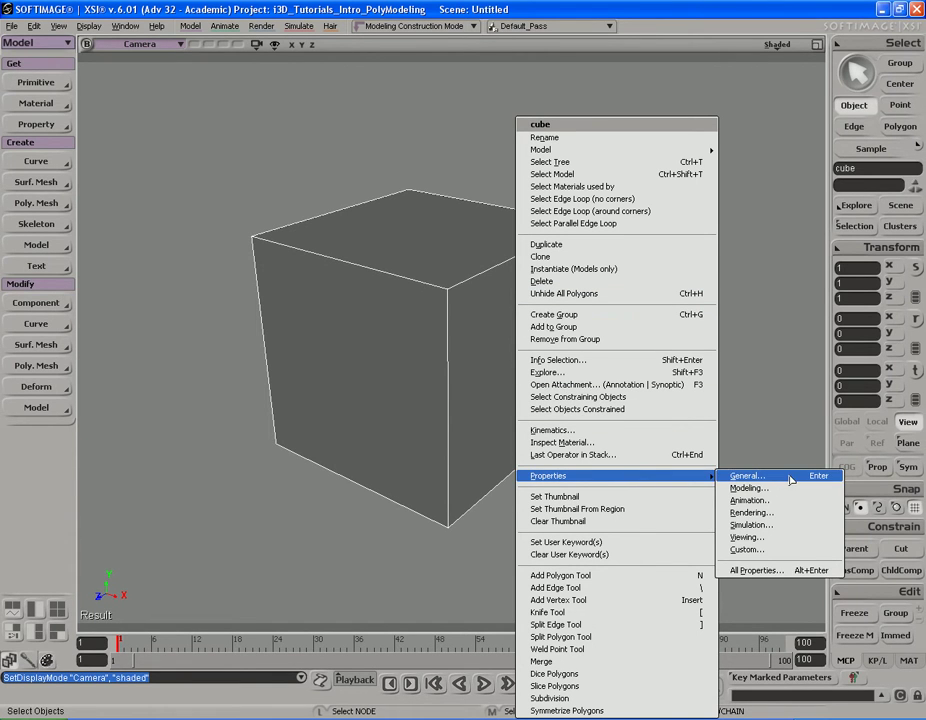
click(824, 483)
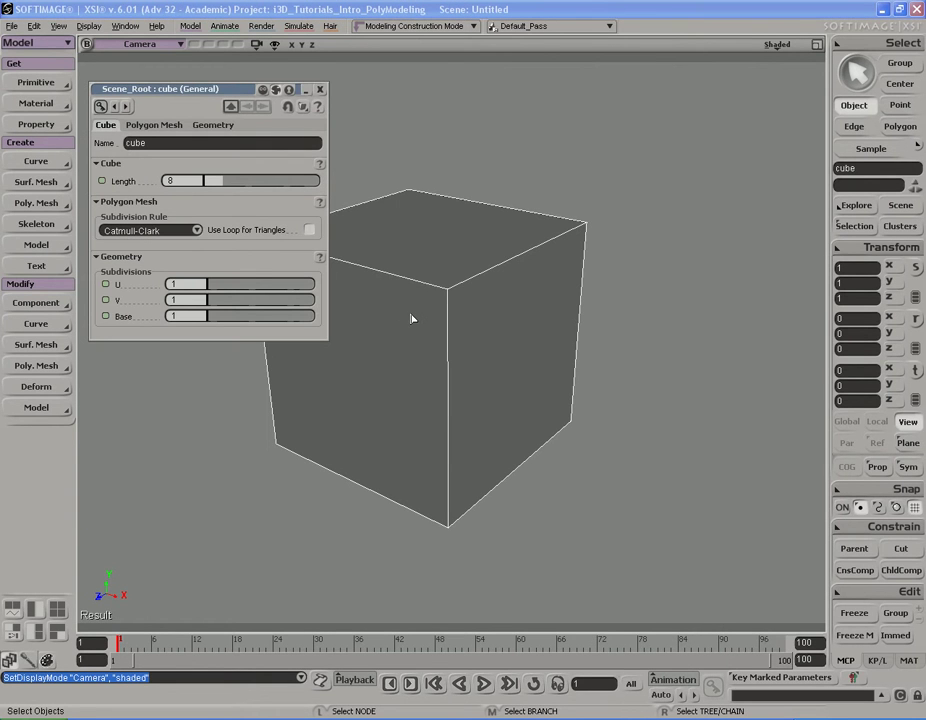
click(320, 89)
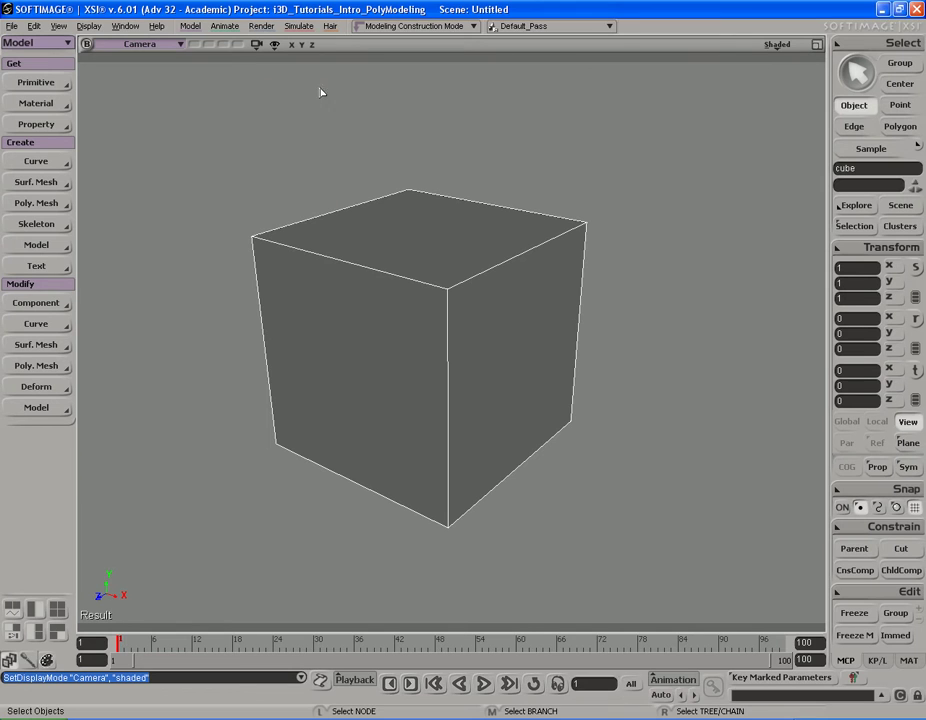
Browse and dismiss the cube's context menu, then orbit slightly around the cube.
right_click(517, 337)
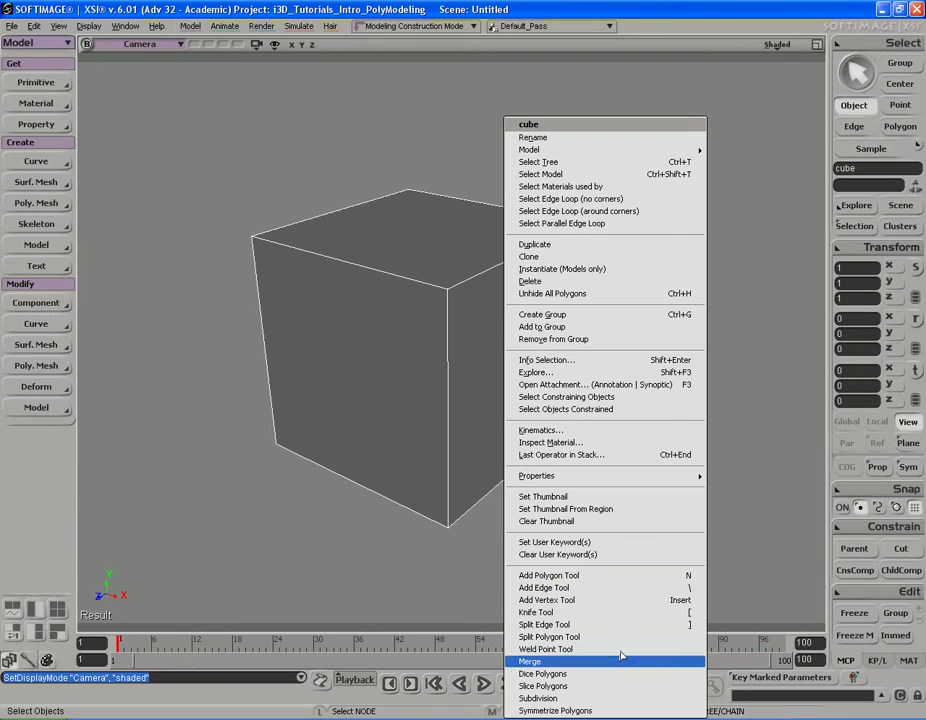
click(68, 367)
click(470, 515)
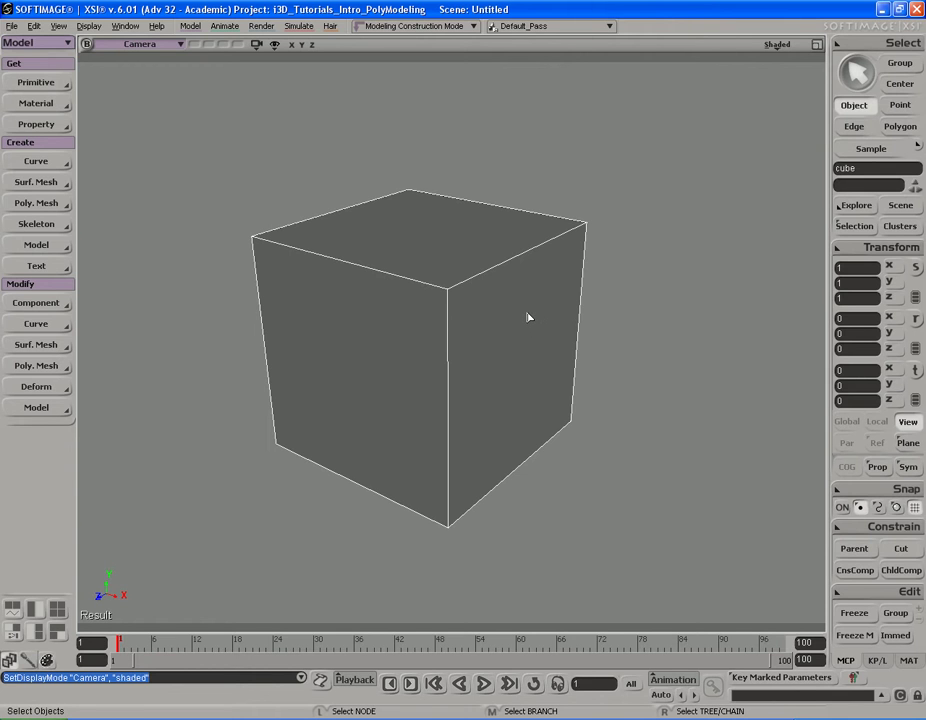
key(s)
mouse_move(528, 317)
right_down()
mouse_move(529, 304)
mouse_move(517, 310)
mouse_move(527, 305)
right_up()
key(space)
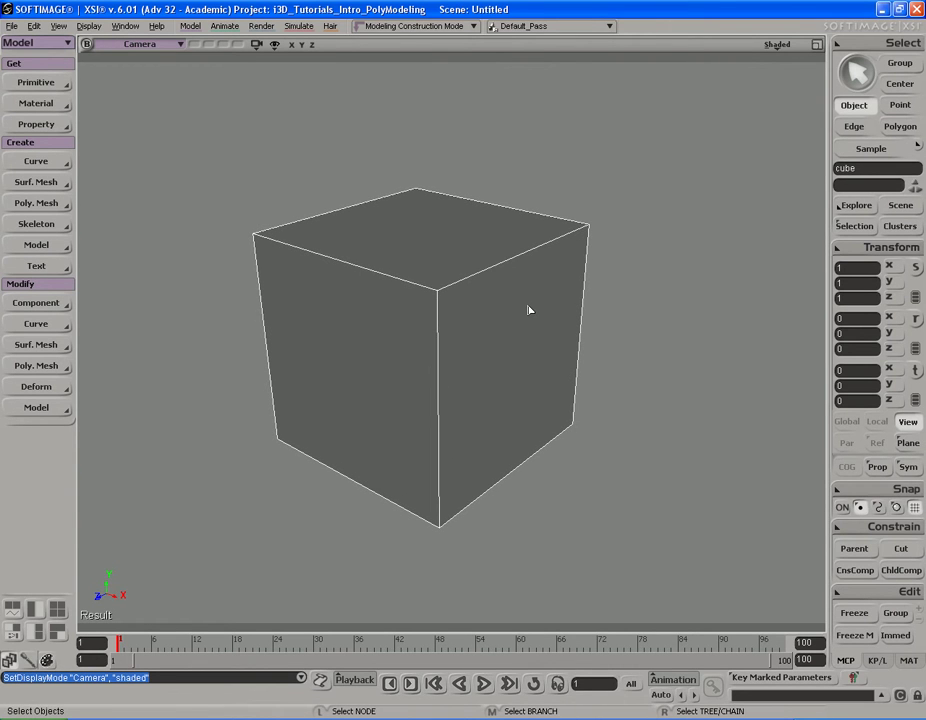
key(s)
right_drag(529, 310, 530, 305)
key(space)
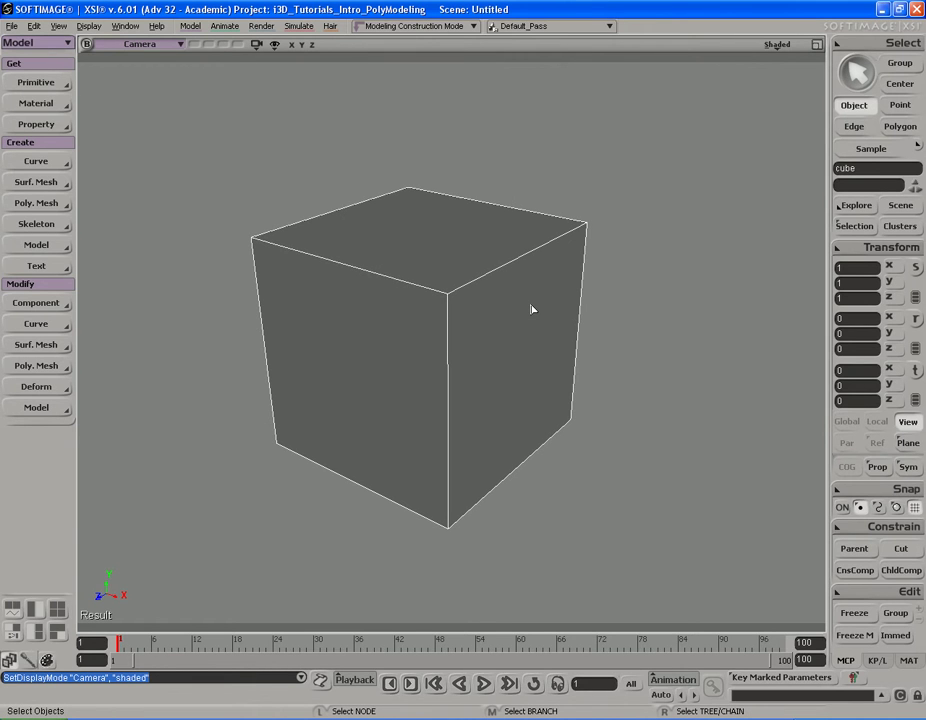
Switch to Edge mode and select the cube's top-right edge.
key(e)
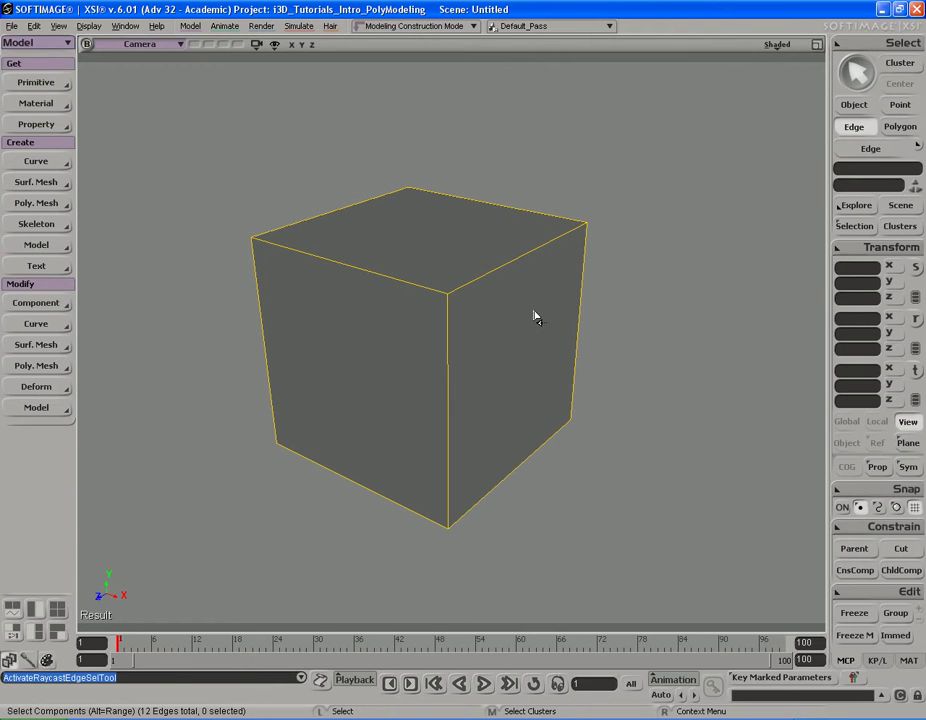
click(535, 317)
click(377, 335)
click(497, 345)
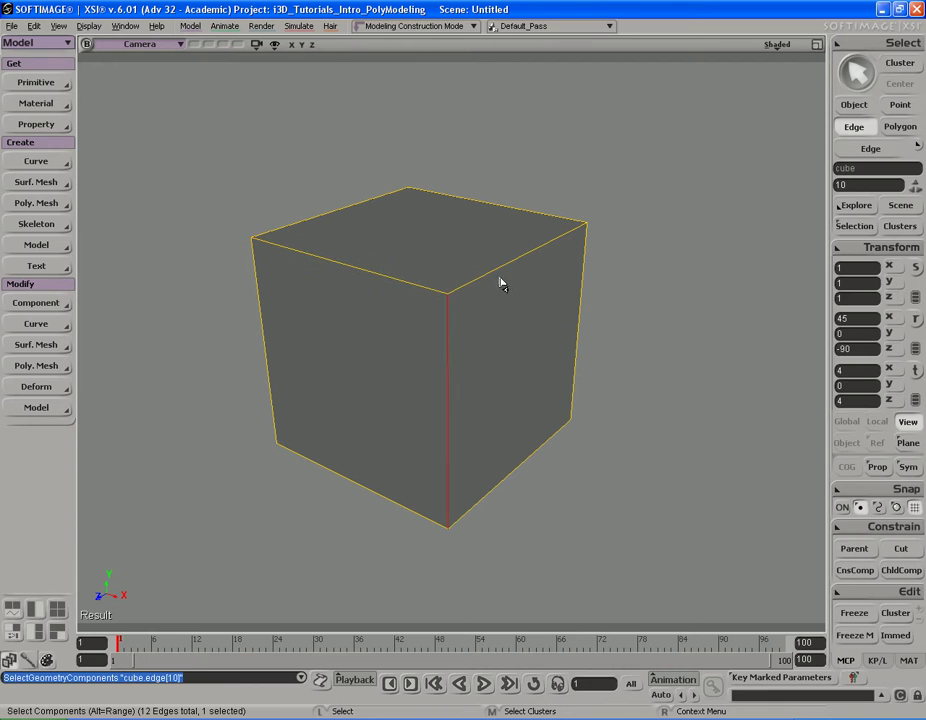
click(523, 331)
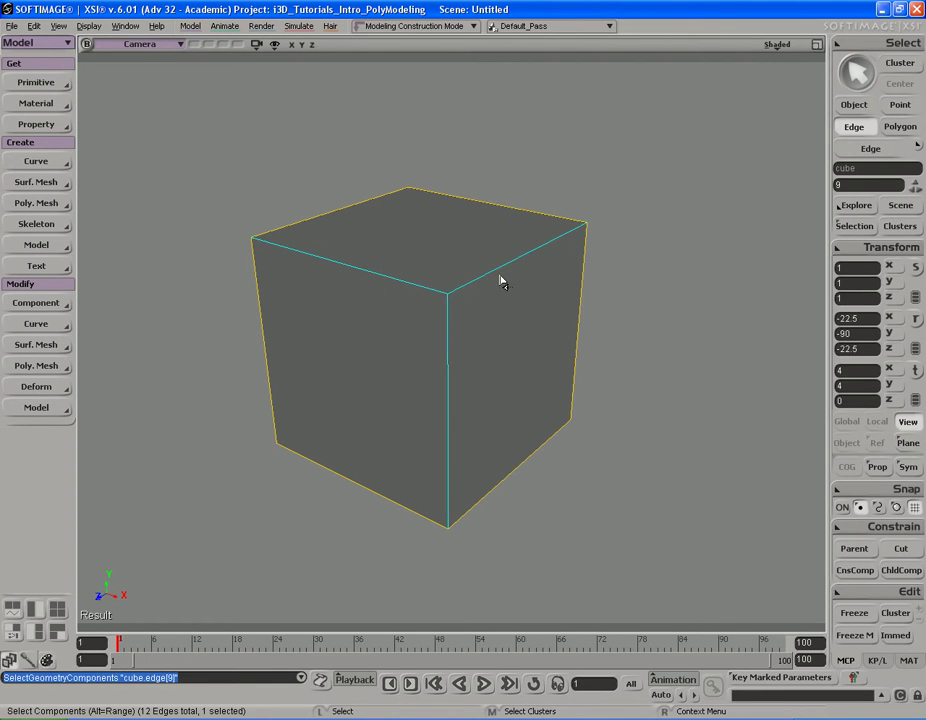
alt+click(425, 285)
click(520, 329)
Orbit around the cube and add the opposite top edge to the selection.
right_drag(510, 351, 502, 320)
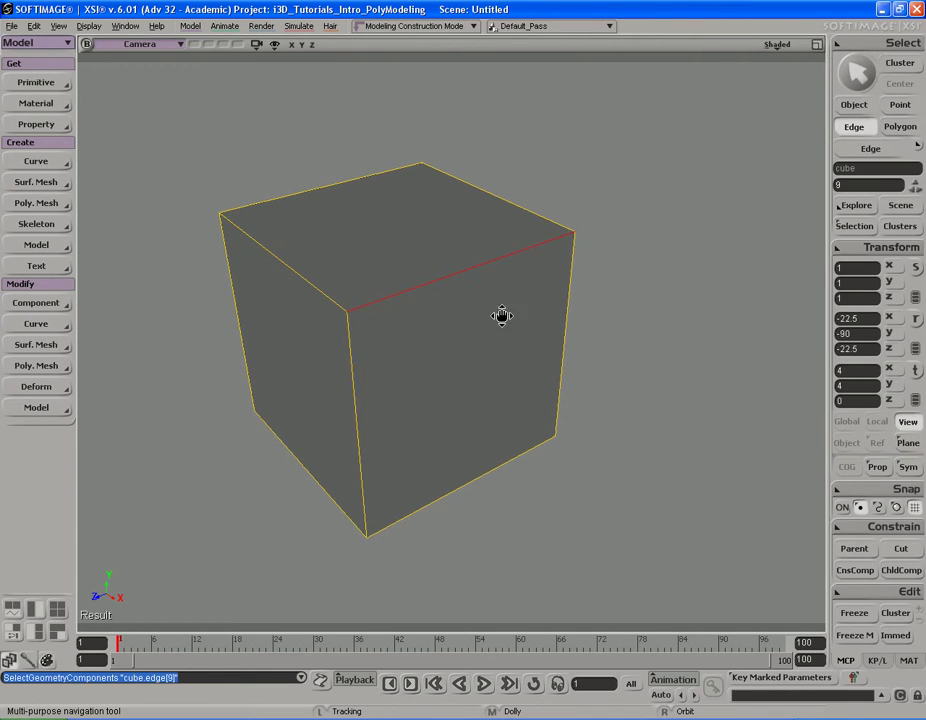
mouse_move(481, 335)
right_down()
mouse_move(500, 347)
mouse_move(417, 338)
mouse_move(482, 269)
mouse_move(412, 279)
mouse_move(424, 273)
mouse_move(428, 288)
right_up()
shift+click(458, 280)
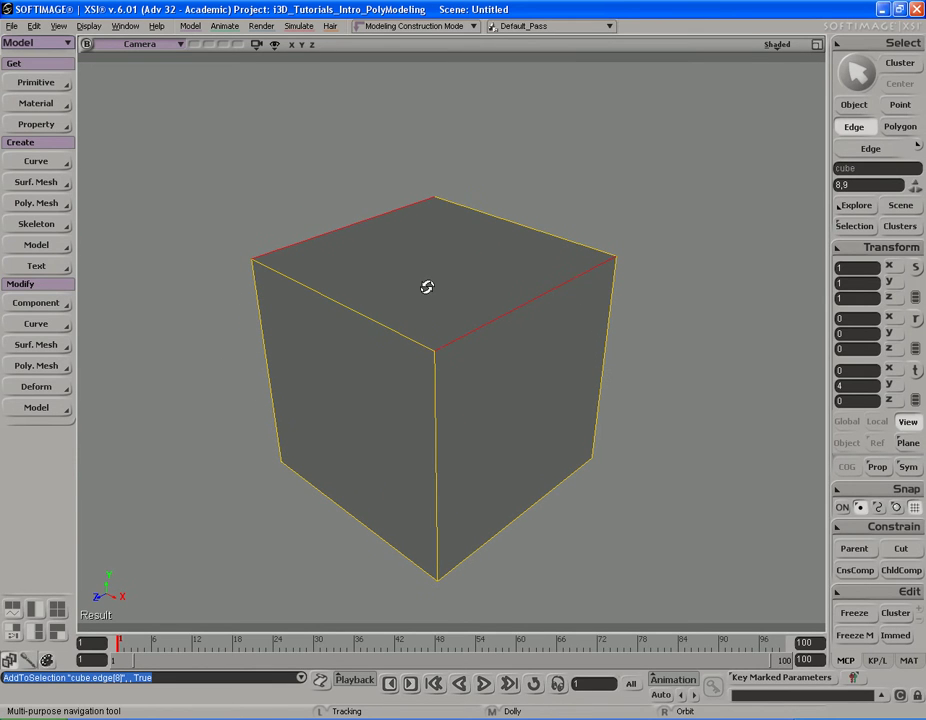
click(530, 335)
key(s)
mouse_move(389, 271)
right_down()
mouse_move(480, 273)
mouse_move(465, 308)
right_up()
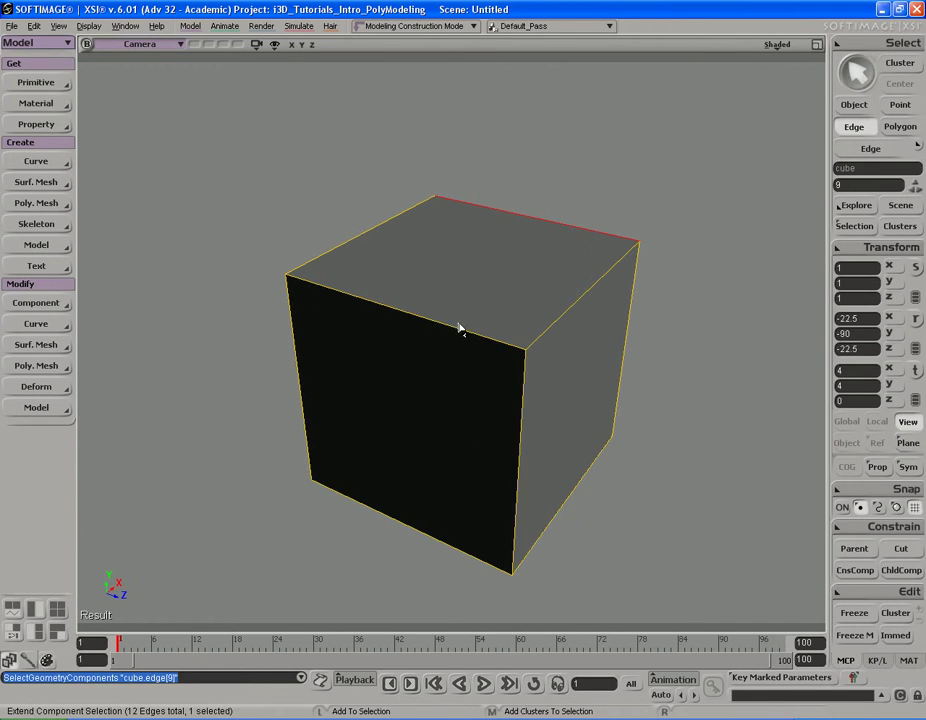
shift+click(475, 333)
key(s)
mouse_move(502, 271)
right_down()
mouse_move(440, 253)
mouse_move(453, 252)
mouse_move(436, 256)
mouse_move(449, 248)
mouse_move(470, 258)
right_up()
key(s)
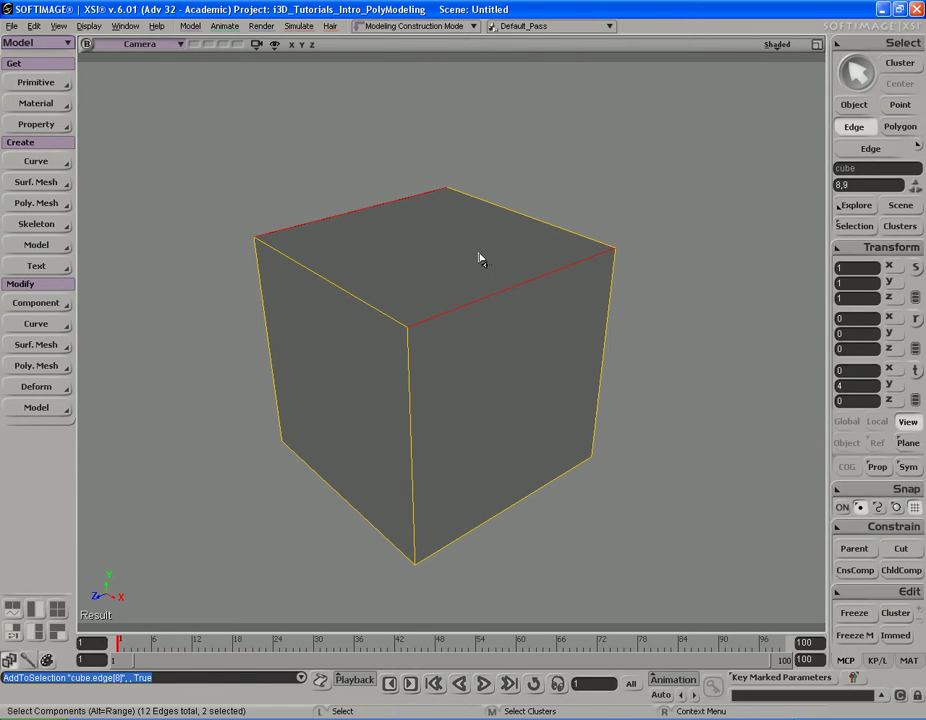
Open the Tagged Edges context menu for the two selected top edges.
right_click(494, 256)
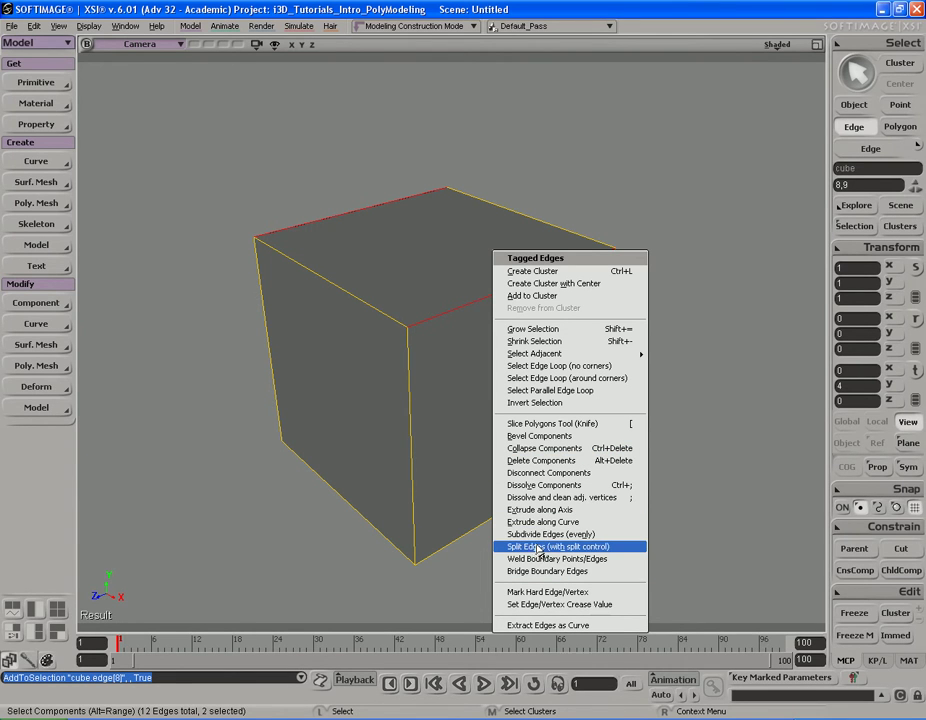
Split the two top edges with a connecting edge, keeping Ratio Edge at 50.
click(576, 550)
mouse_move(283, 195)
mouse_down()
mouse_move(256, 192)
mouse_move(304, 190)
mouse_move(297, 195)
mouse_up()
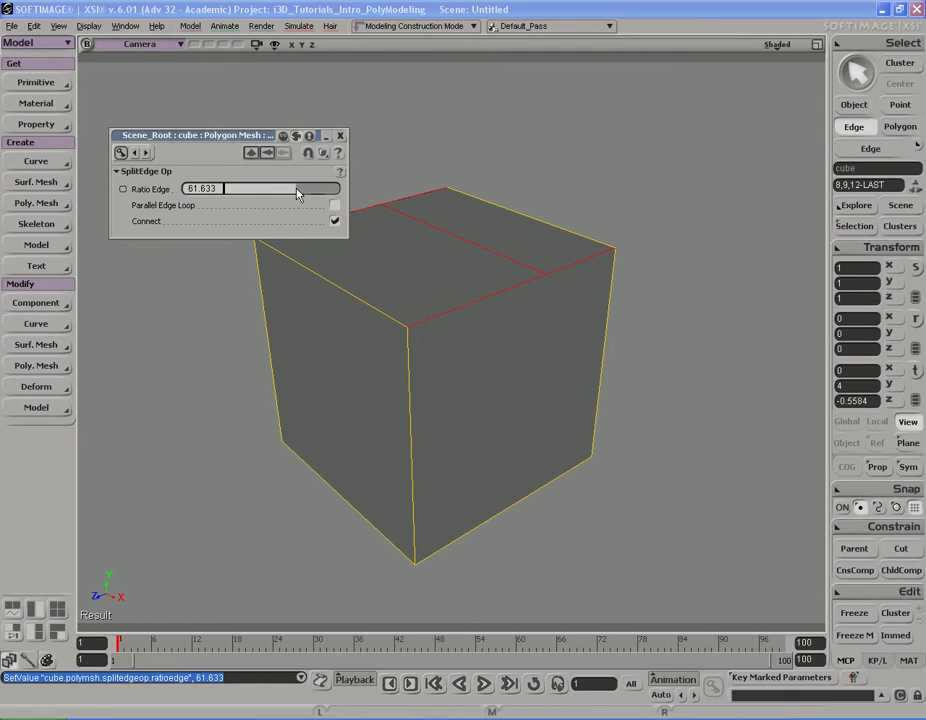
key(ctrl+z)
mouse_move(562, 376)
right_down()
mouse_move(498, 283)
mouse_move(508, 314)
right_up()
key(space)
In Point mode, select the cube's front top corner and open the Tagged Points menu.
key(t)
click(445, 335)
middle_drag(442, 333, 467, 333)
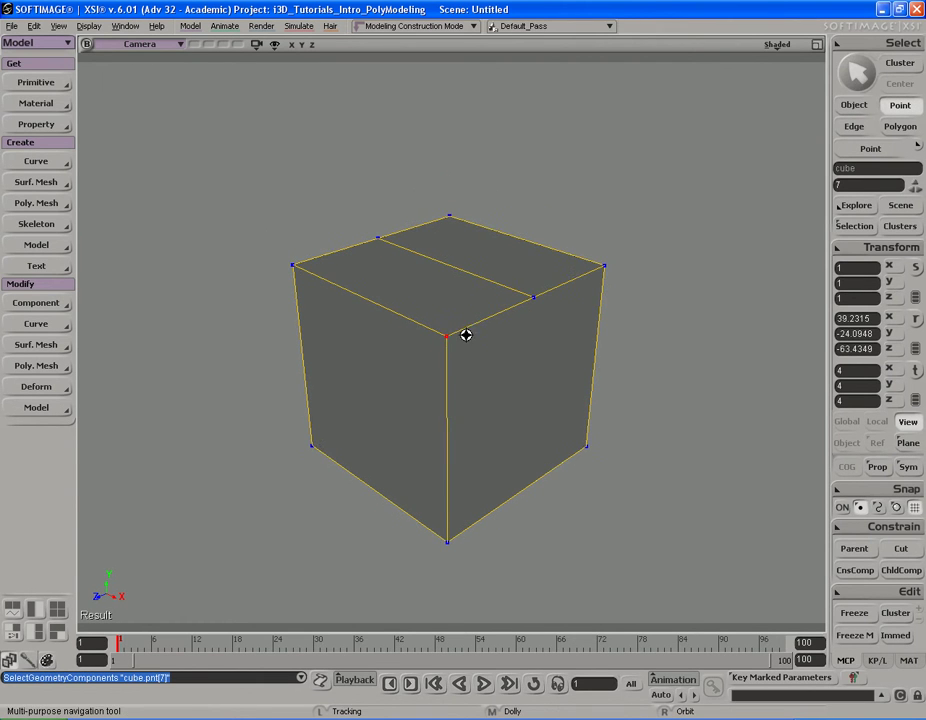
right_click(525, 330)
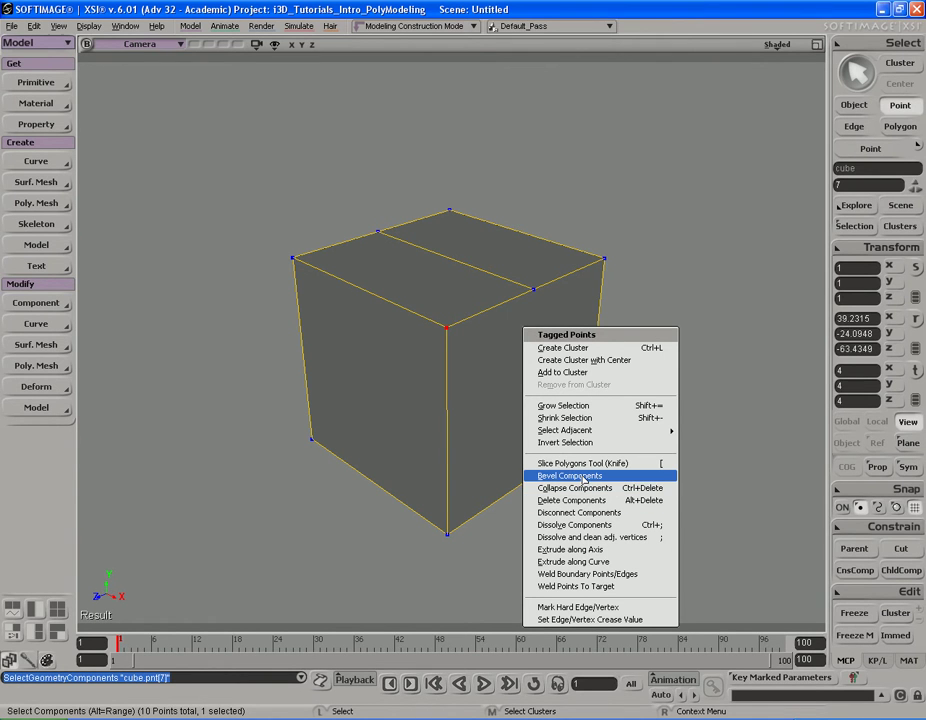
Bevel the front top corner point with Bevel Components at distance 0.164.
click(619, 477)
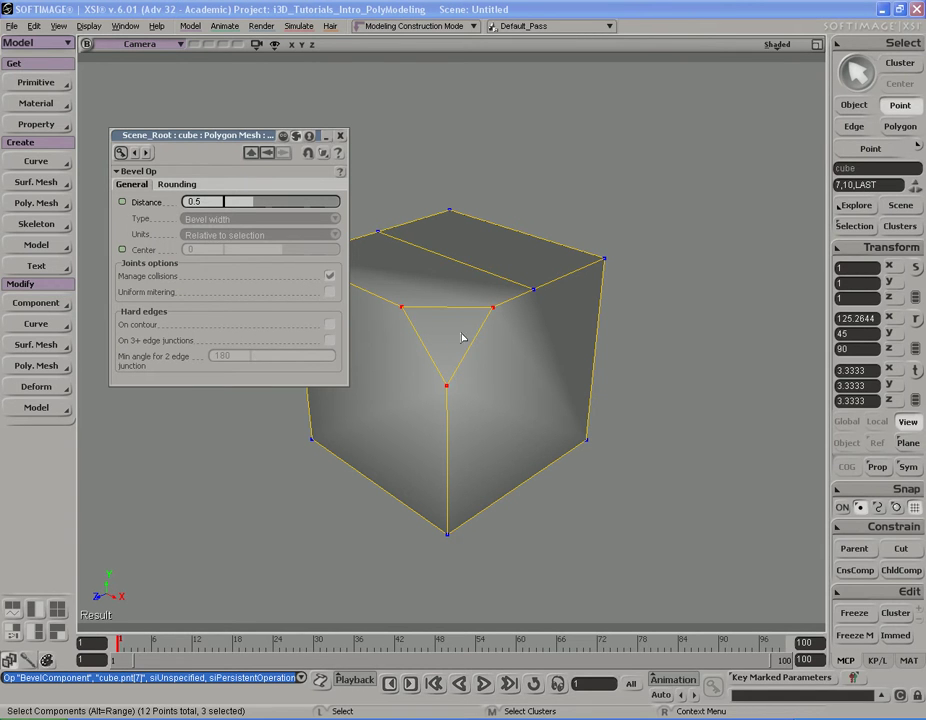
click(176, 185)
click(131, 185)
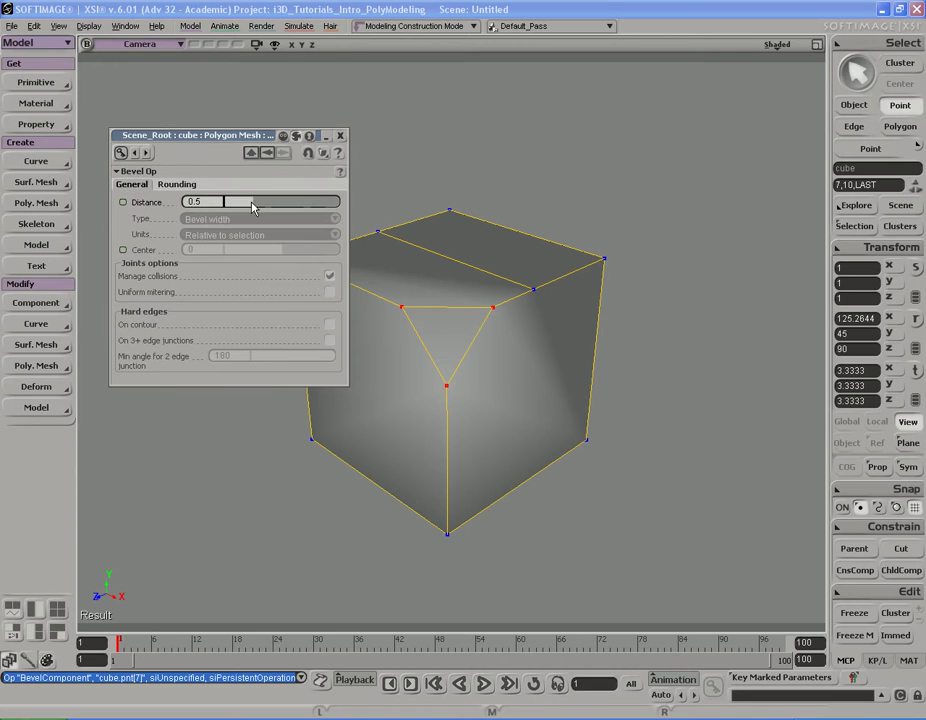
drag(253, 207, 236, 206)
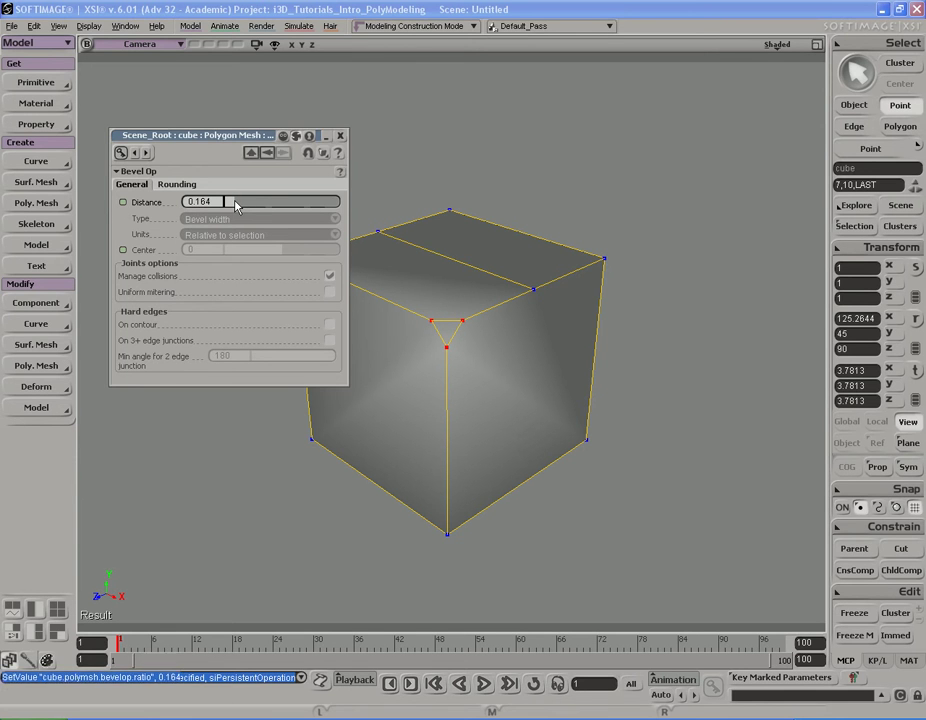
click(340, 135)
key(s)
mouse_move(440, 306)
right_down()
mouse_move(433, 316)
mouse_move(446, 310)
mouse_move(393, 298)
mouse_move(360, 267)
right_up()
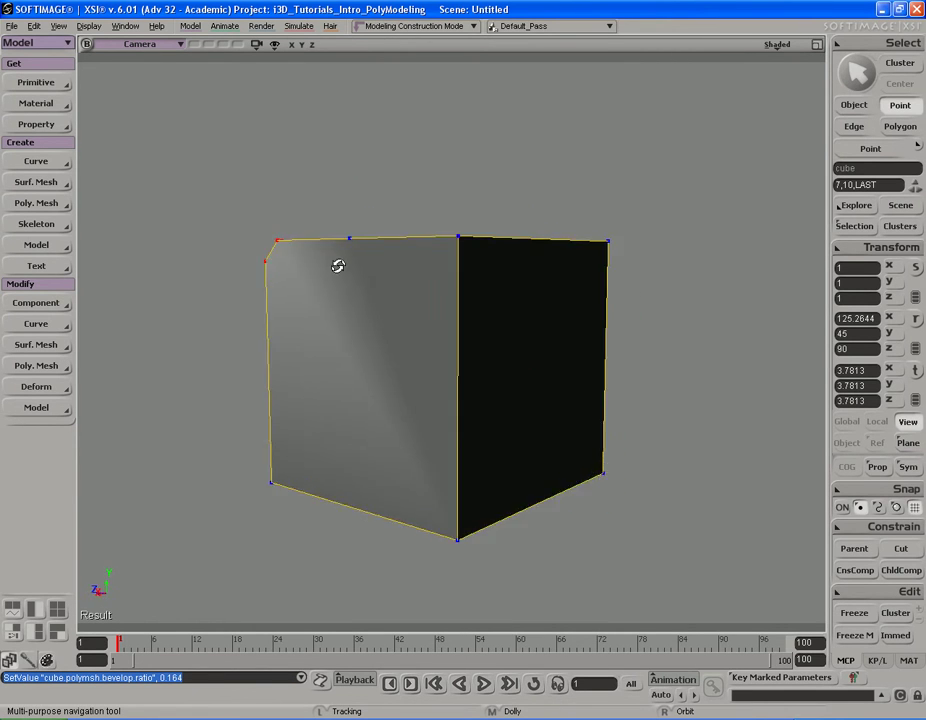
mouse_move(337, 267)
right_down()
mouse_move(418, 300)
mouse_move(417, 284)
mouse_move(426, 288)
mouse_move(343, 291)
mouse_move(424, 293)
mouse_move(421, 285)
right_up()
Subdivide the cube's right face with Subdivide Polygons at 2 iterations.
key(y)
mouse_move(517, 393)
right_down()
mouse_move(533, 385)
mouse_move(511, 375)
right_up()
click(524, 369)
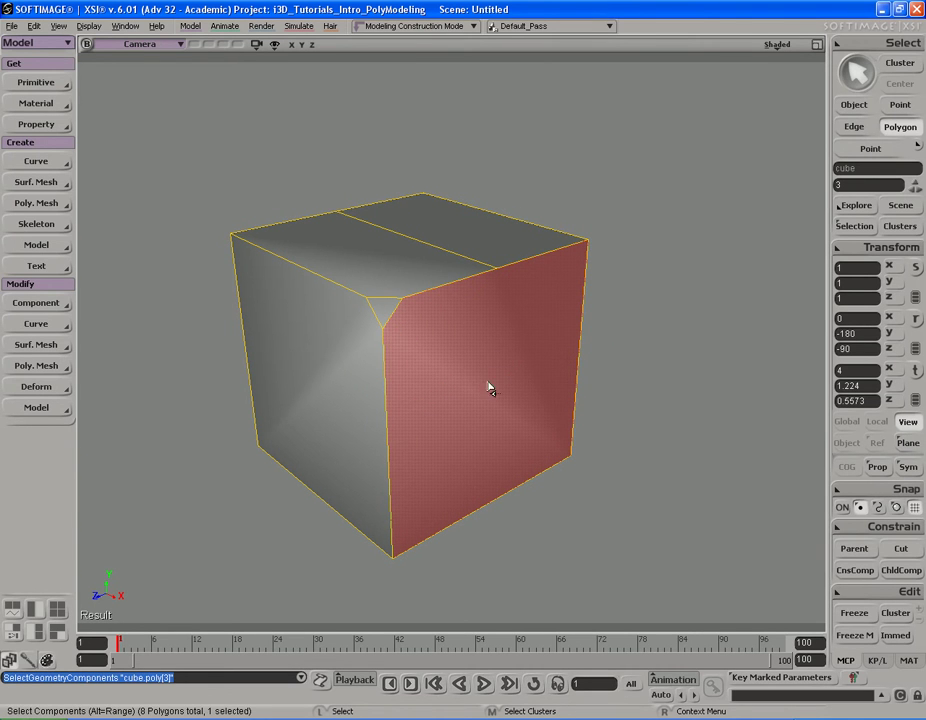
key(s)
right_drag(502, 364, 512, 395)
right_click(512, 395)
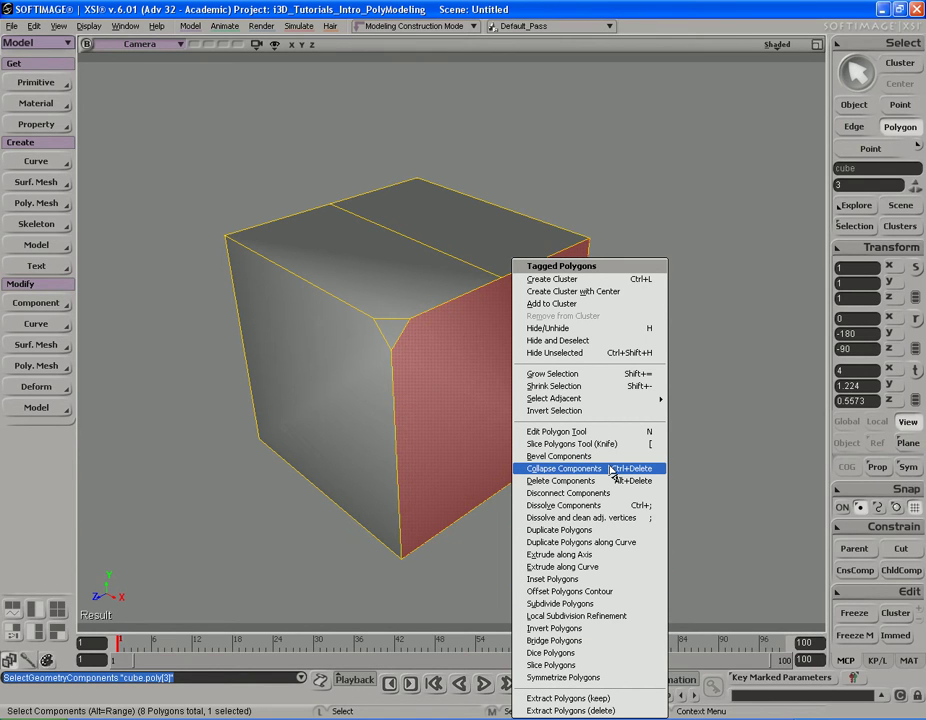
click(606, 609)
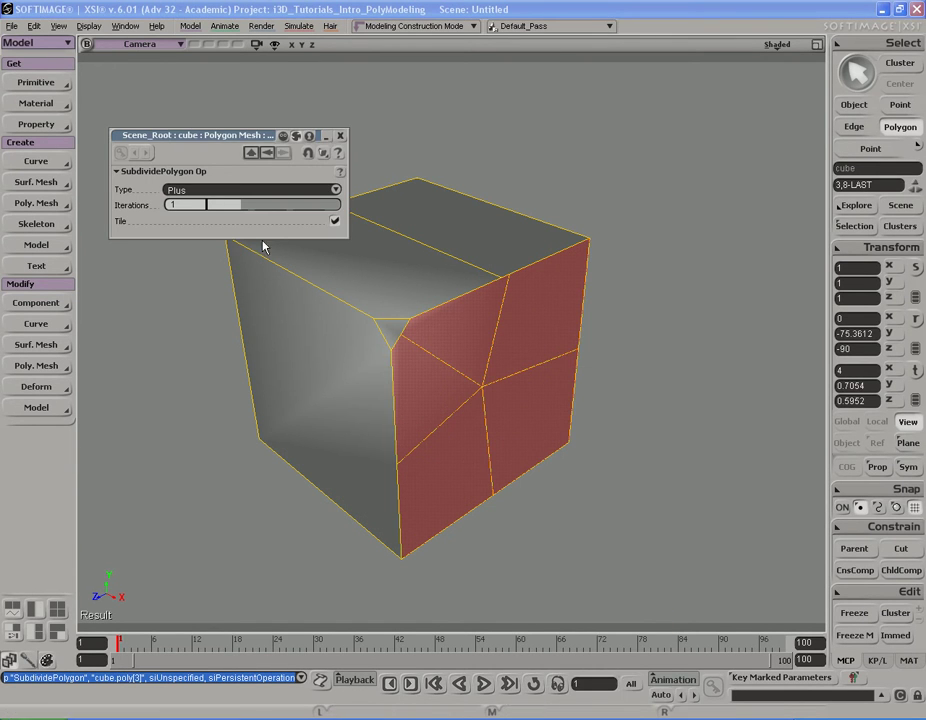
mouse_move(240, 207)
mouse_down()
mouse_move(346, 214)
mouse_move(286, 213)
mouse_up()
click(340, 135)
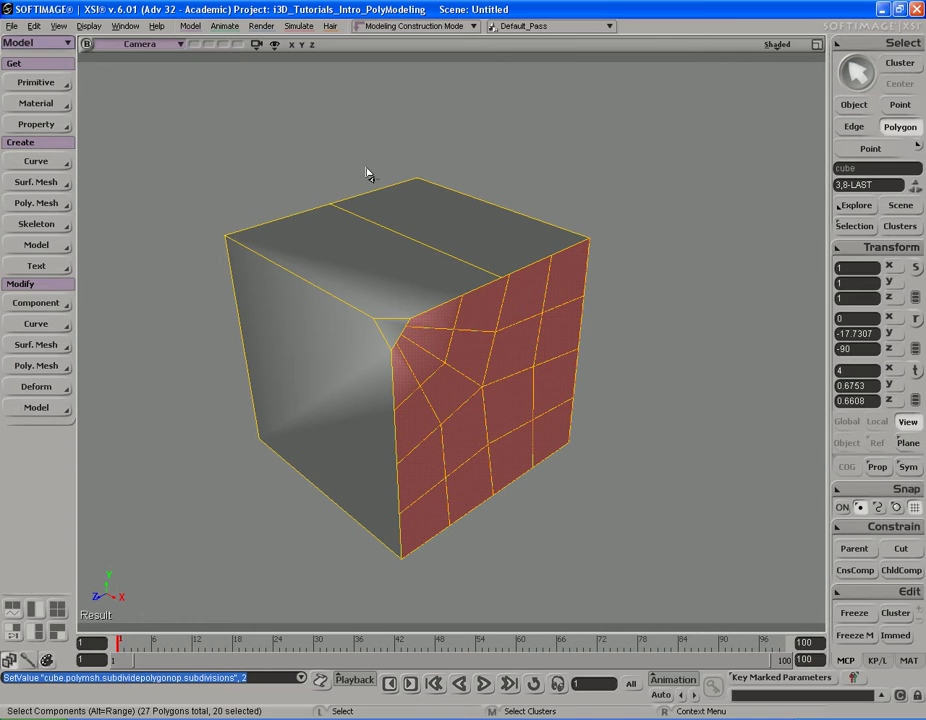
click(45, 368)
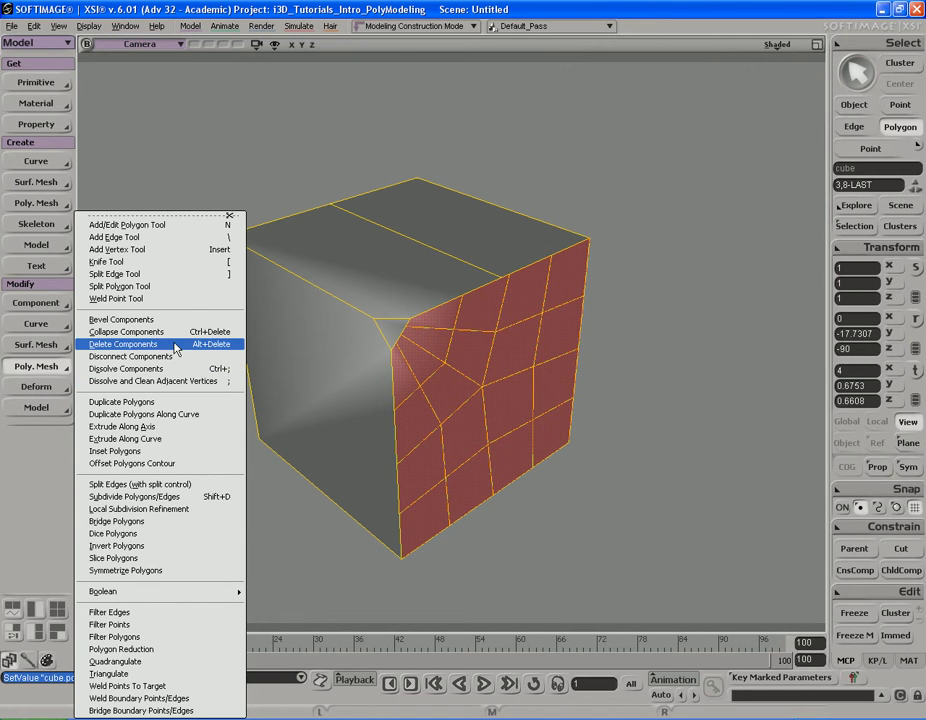
click(565, 390)
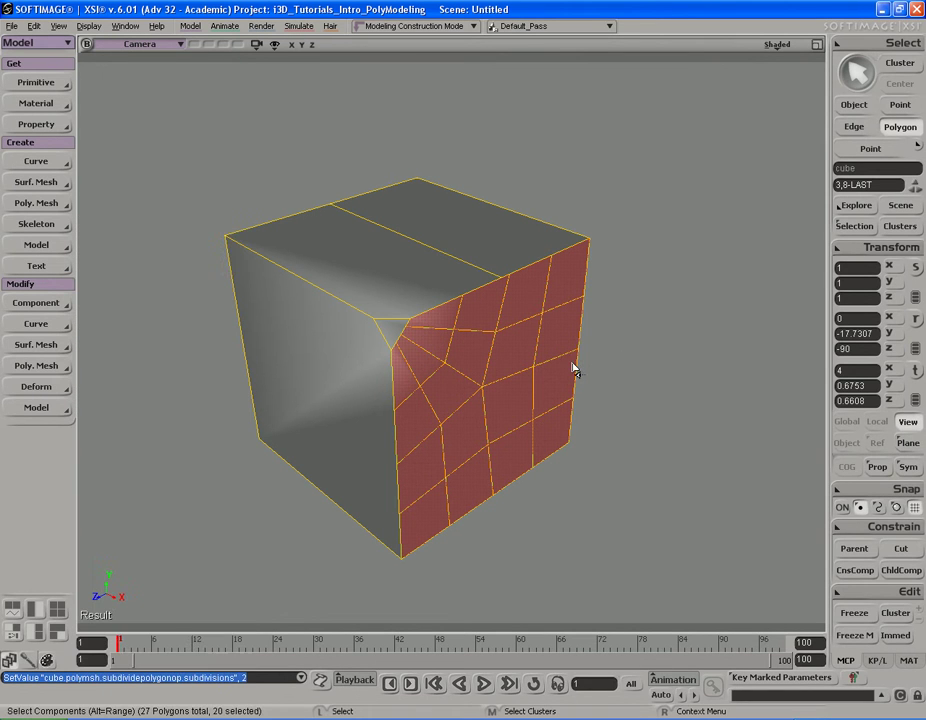
Dismiss the Tagged Polygons menu and deselect all of the cube's side-face polygons.
right_click(507, 352)
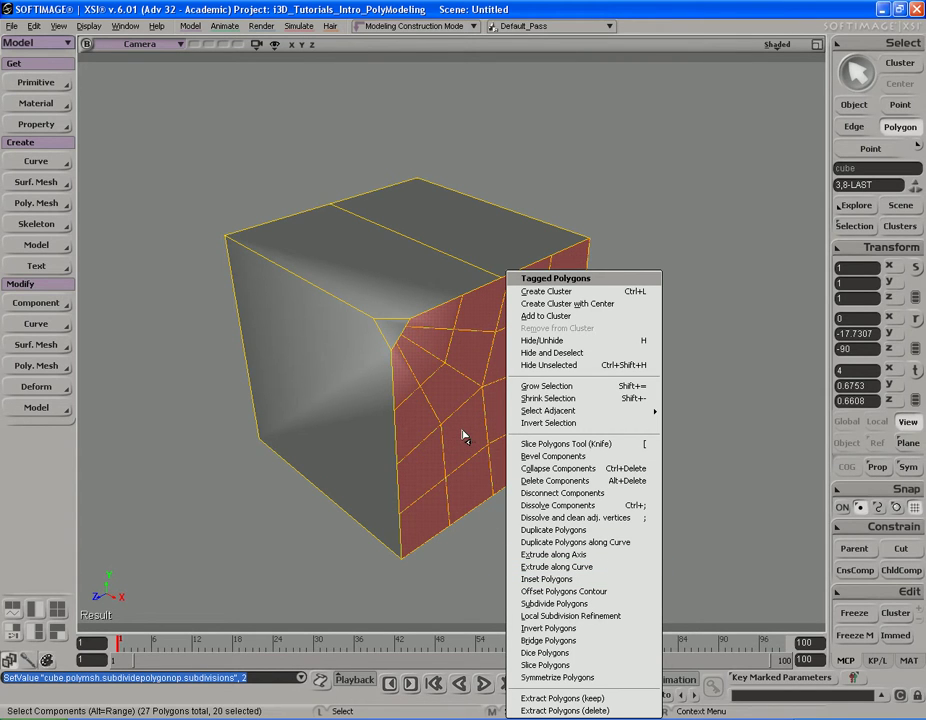
click(463, 436)
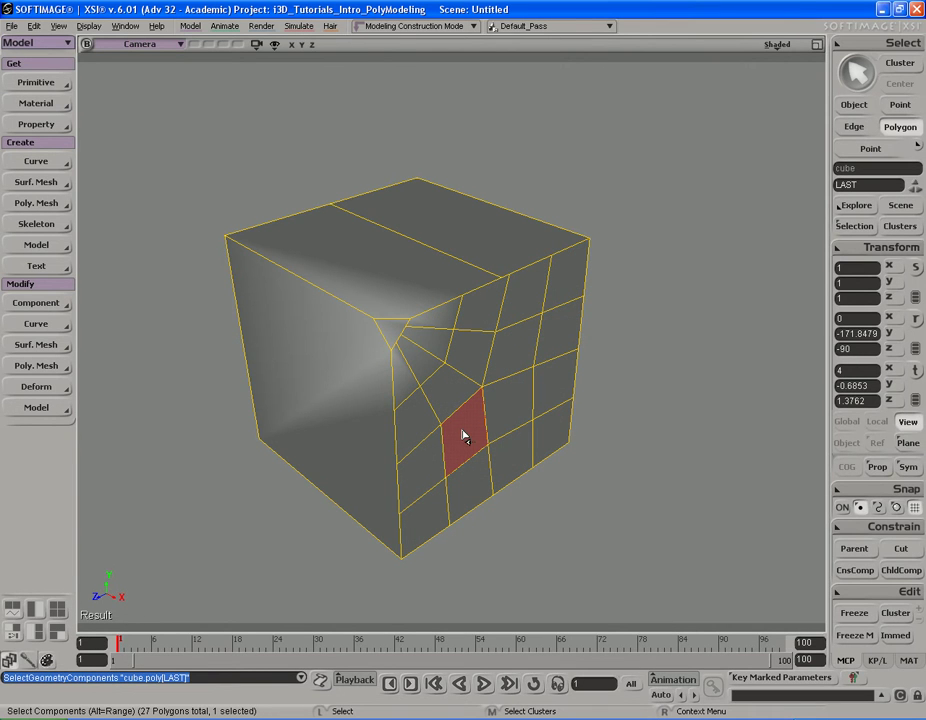
click(588, 405)
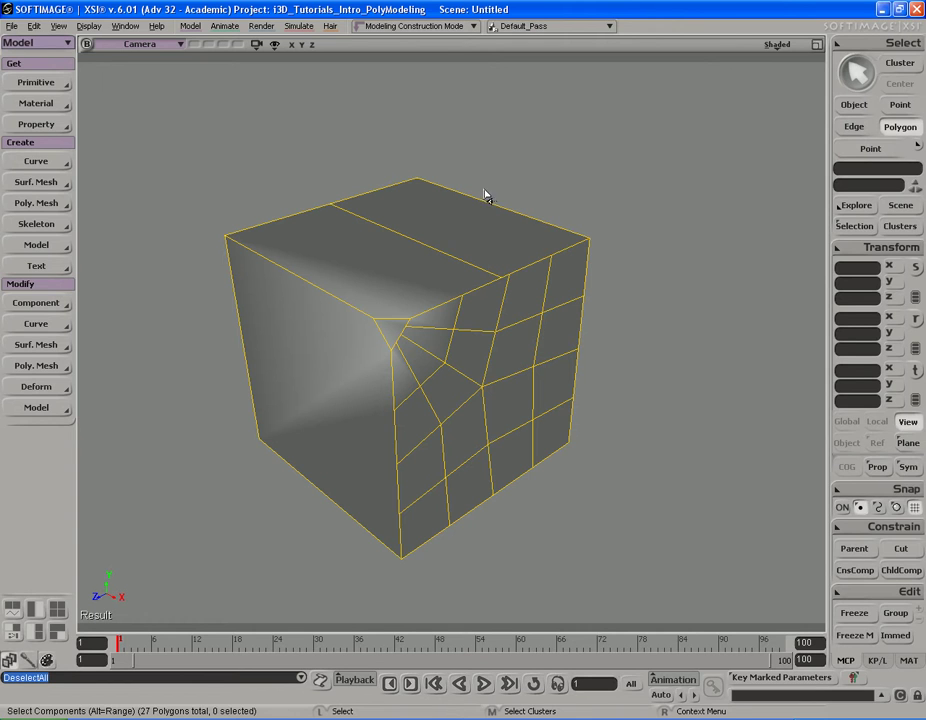
Confirm Modeling Construction Mode from the dropdown and pick a polygon on the right face.
click(431, 27)
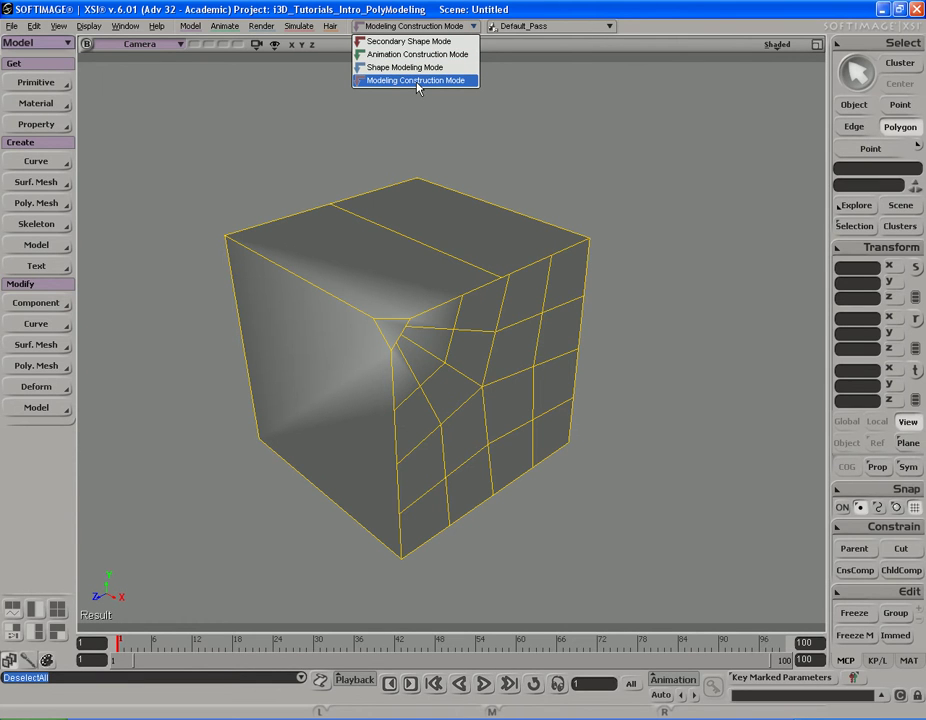
click(417, 82)
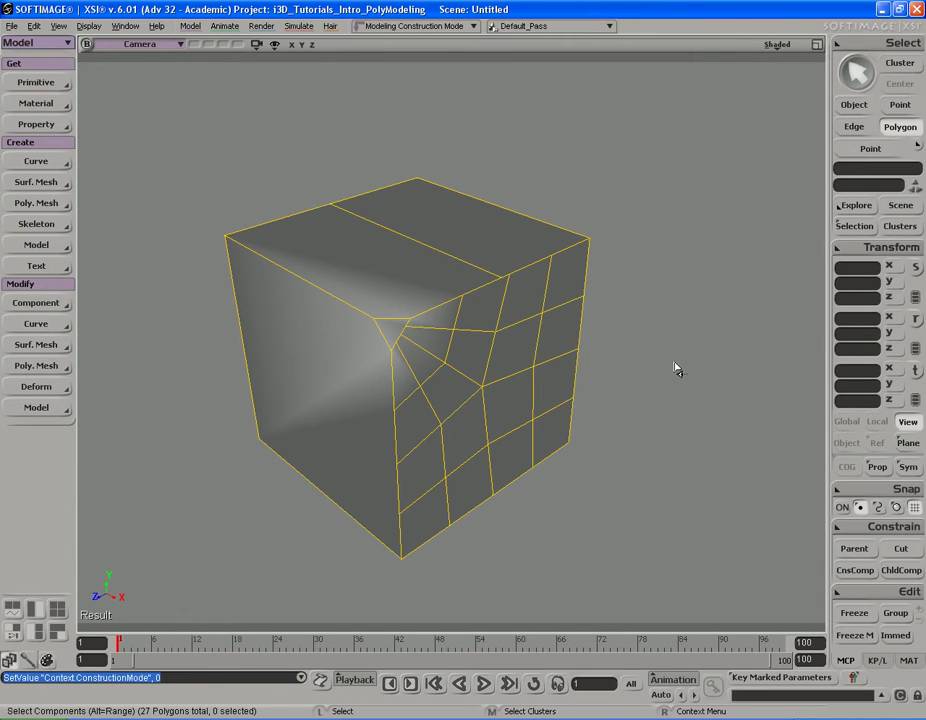
click(518, 312)
Select the whole cube, open the Explorer with 8, move it aside and expand the cube node.
key(space)
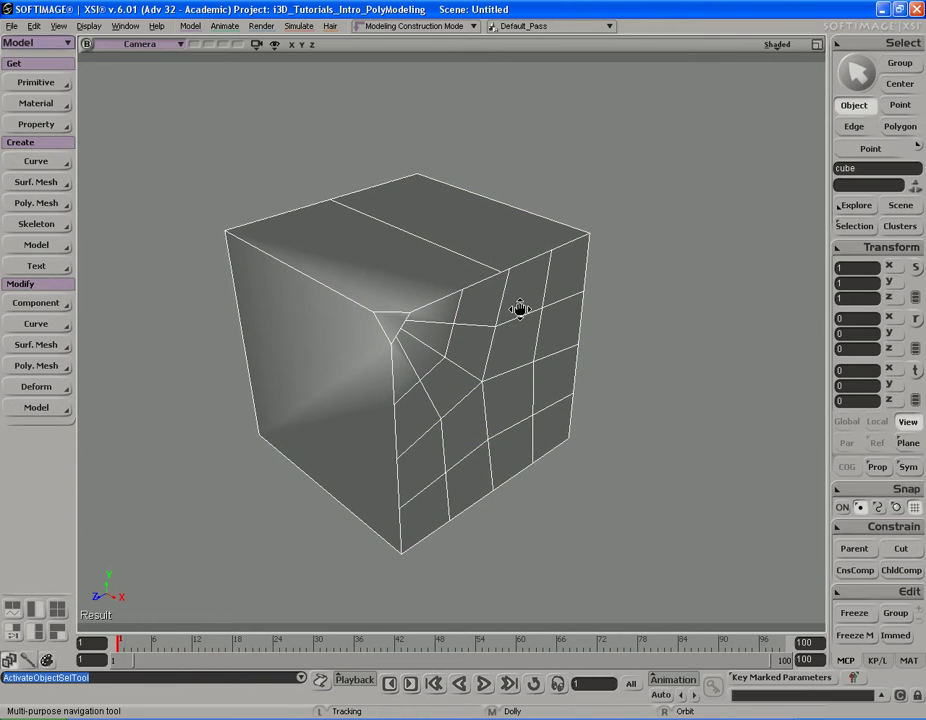
key(8)
mouse_move(741, 276)
mouse_down()
mouse_move(718, 188)
mouse_move(712, 203)
mouse_up()
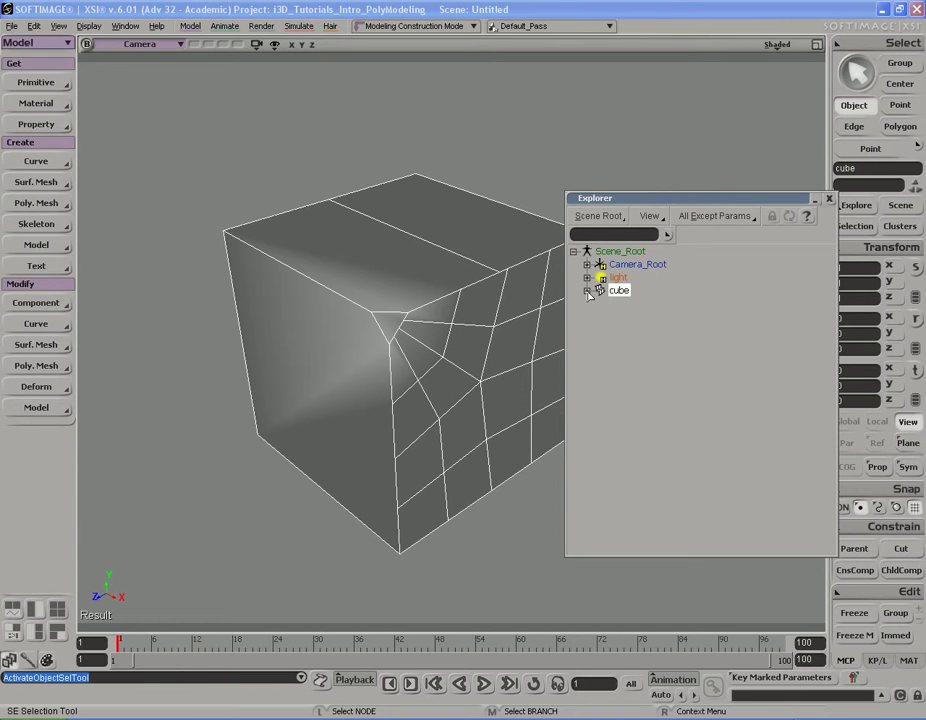
click(588, 291)
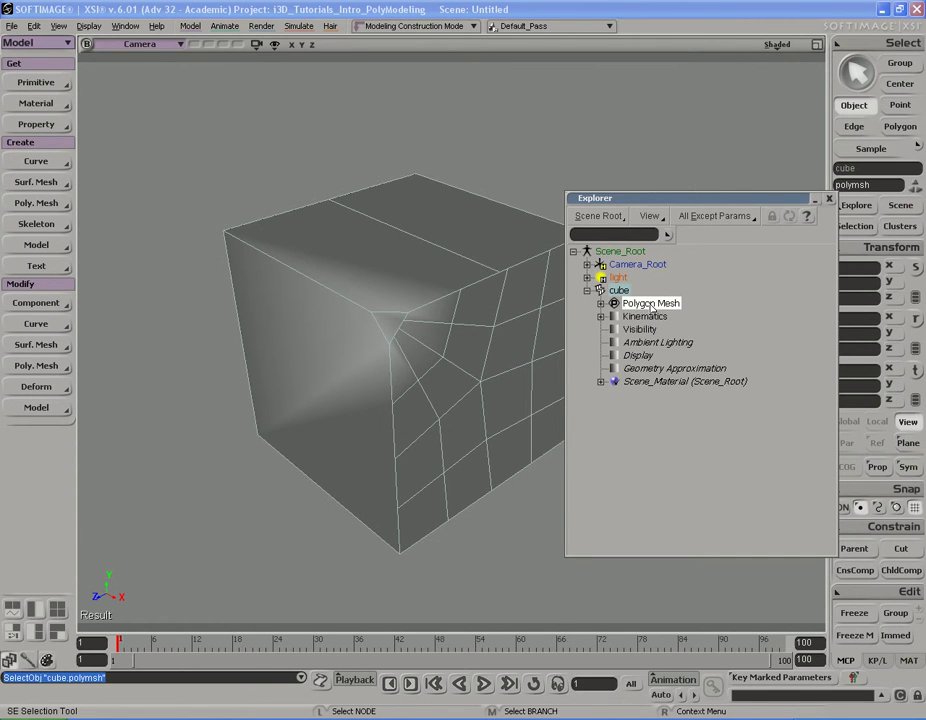
click(601, 303)
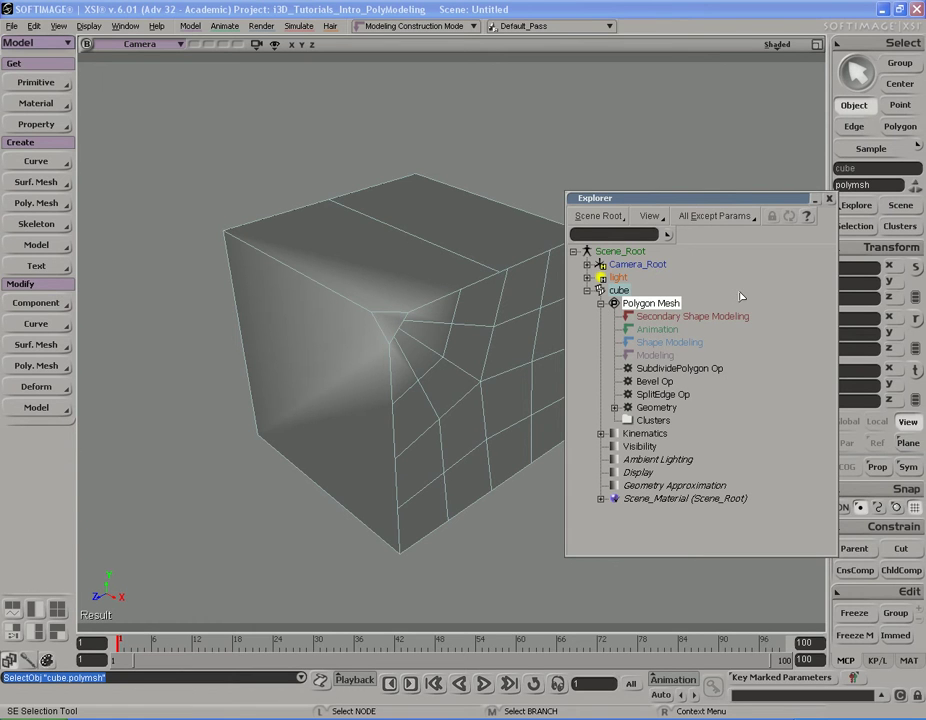
click(665, 316)
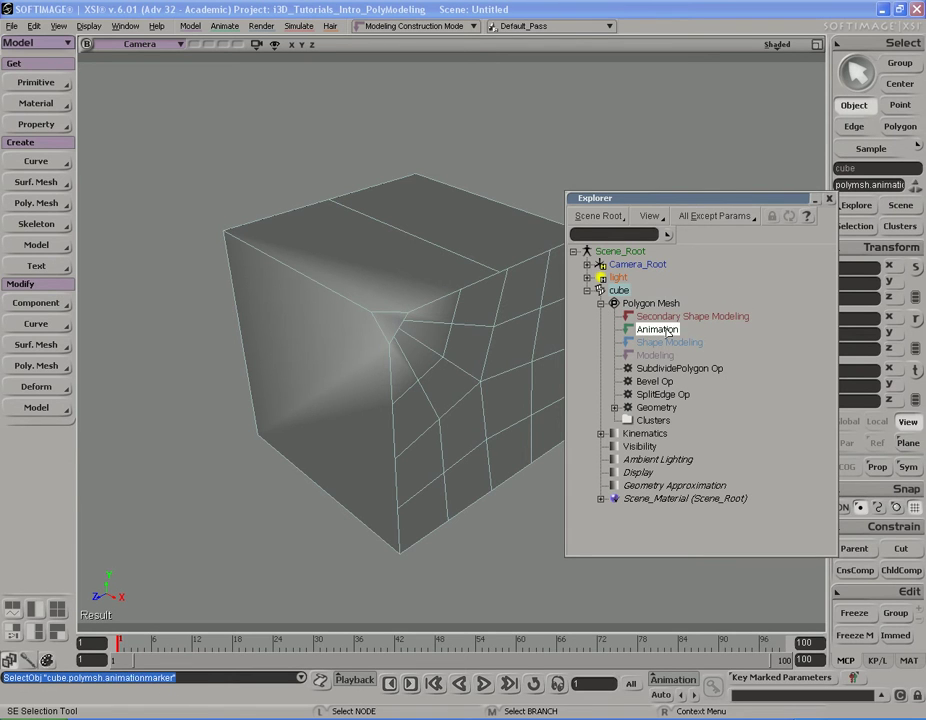
click(668, 343)
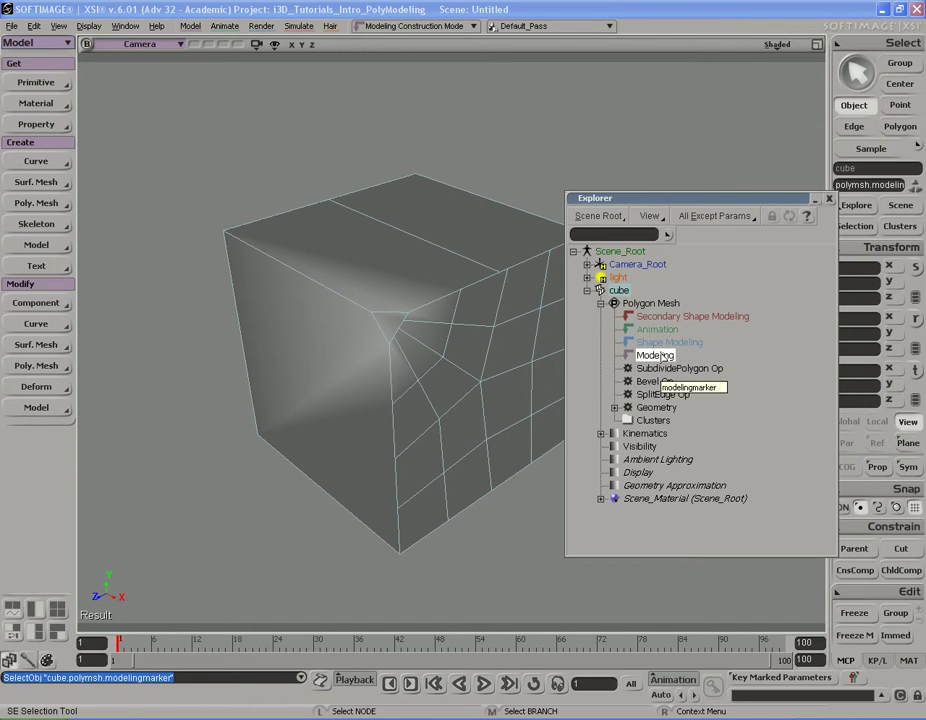
click(665, 368)
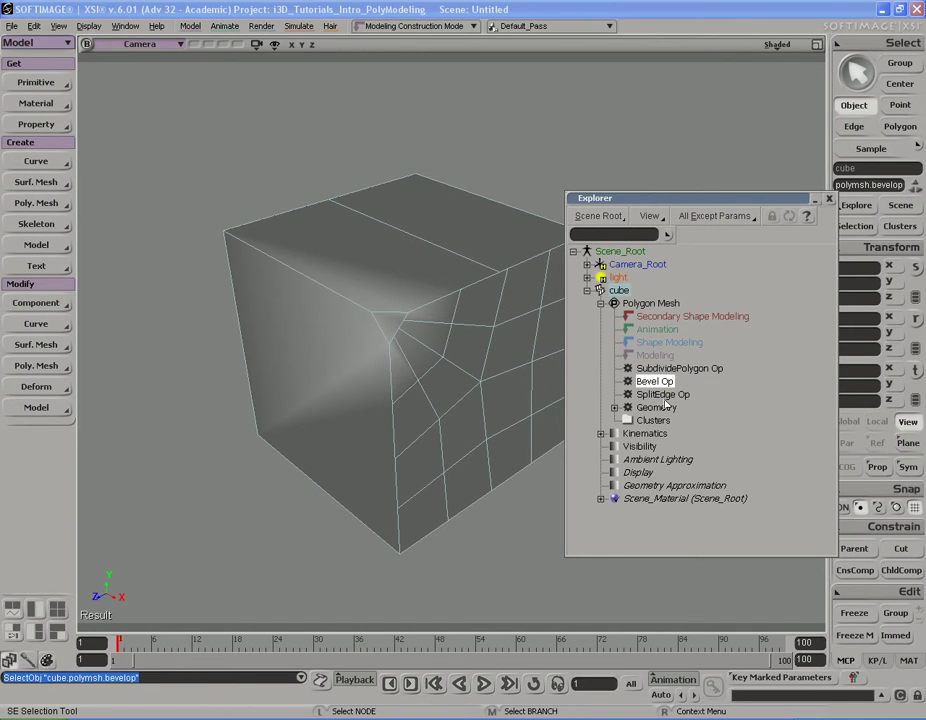
click(663, 407)
click(650, 395)
click(667, 371)
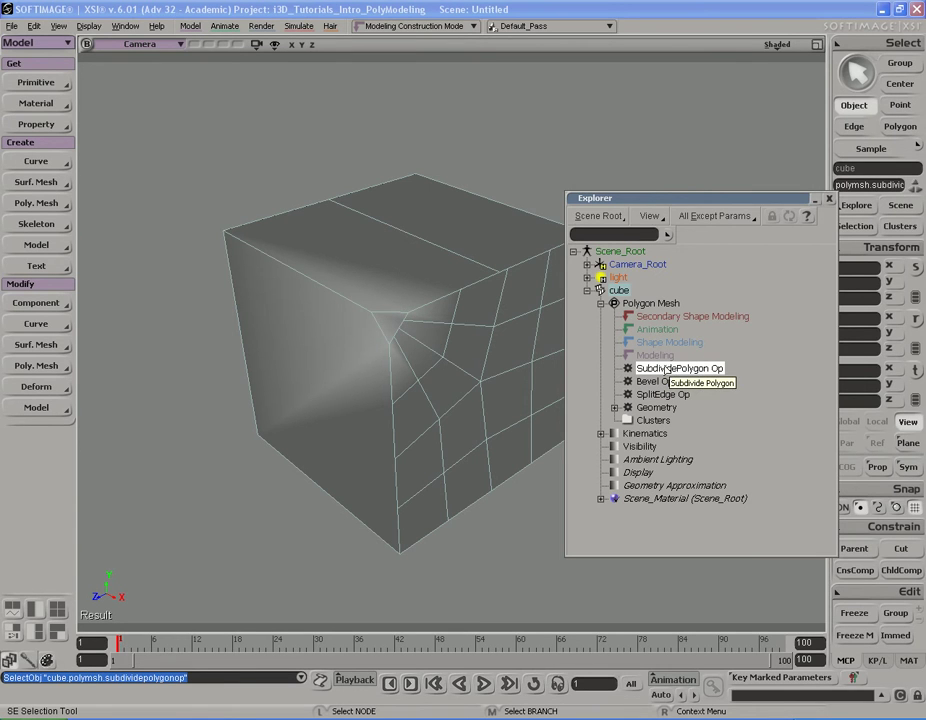
click(656, 408)
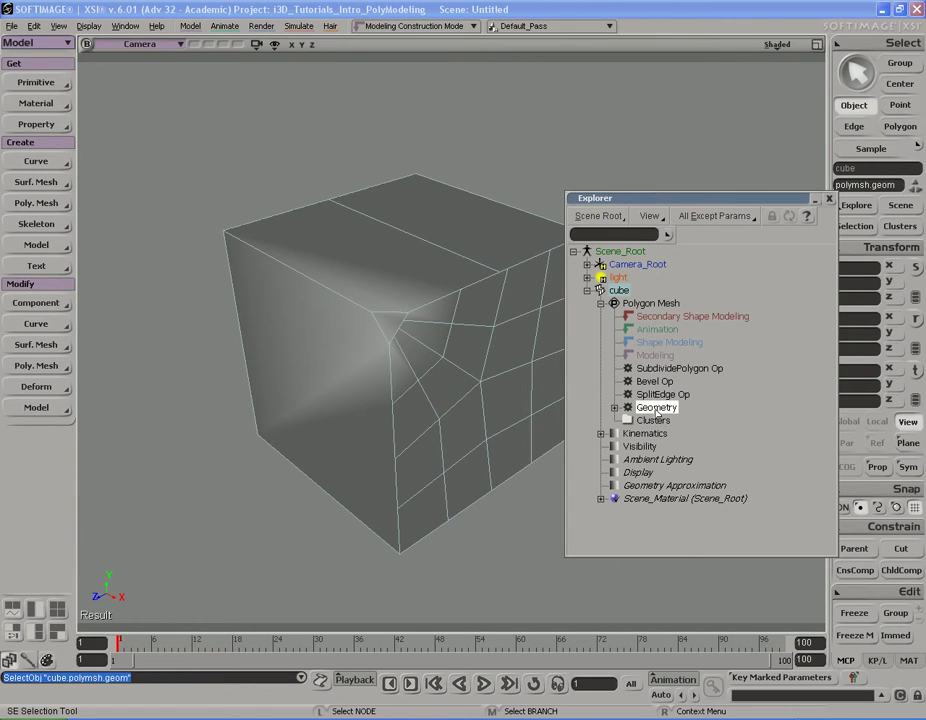
click(655, 381)
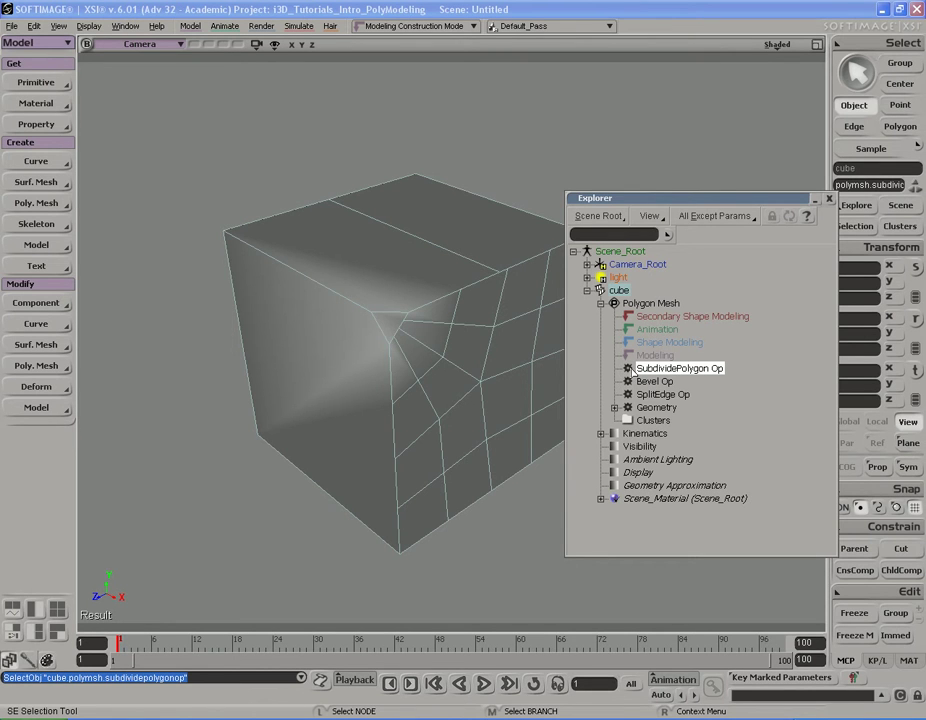
click(645, 382)
click(661, 403)
key(Up)
key(Up)
key(Up)
click(655, 410)
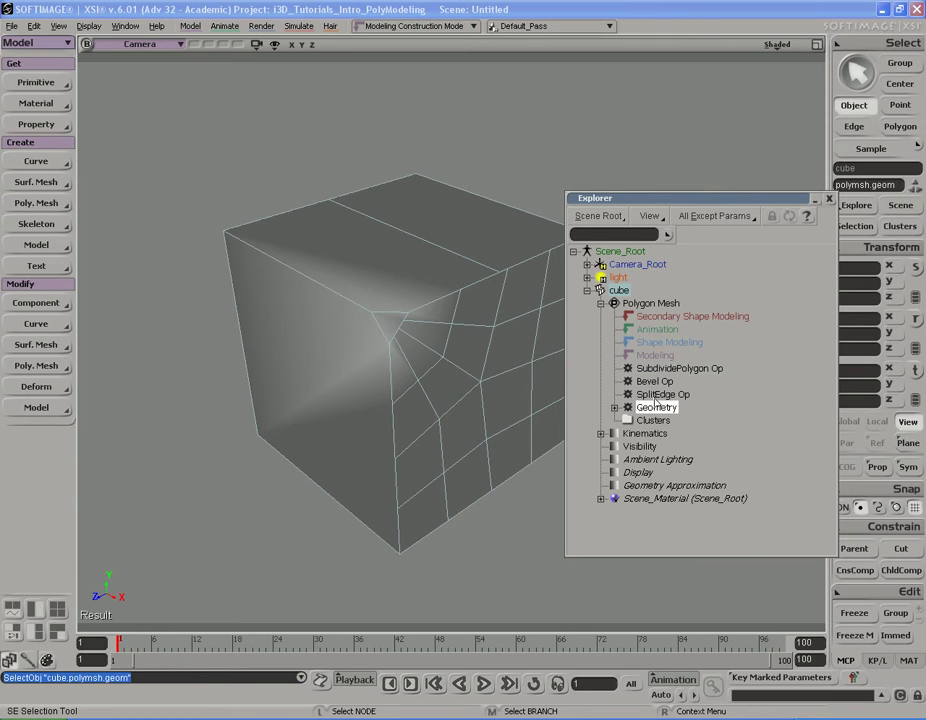
click(655, 394)
click(659, 369)
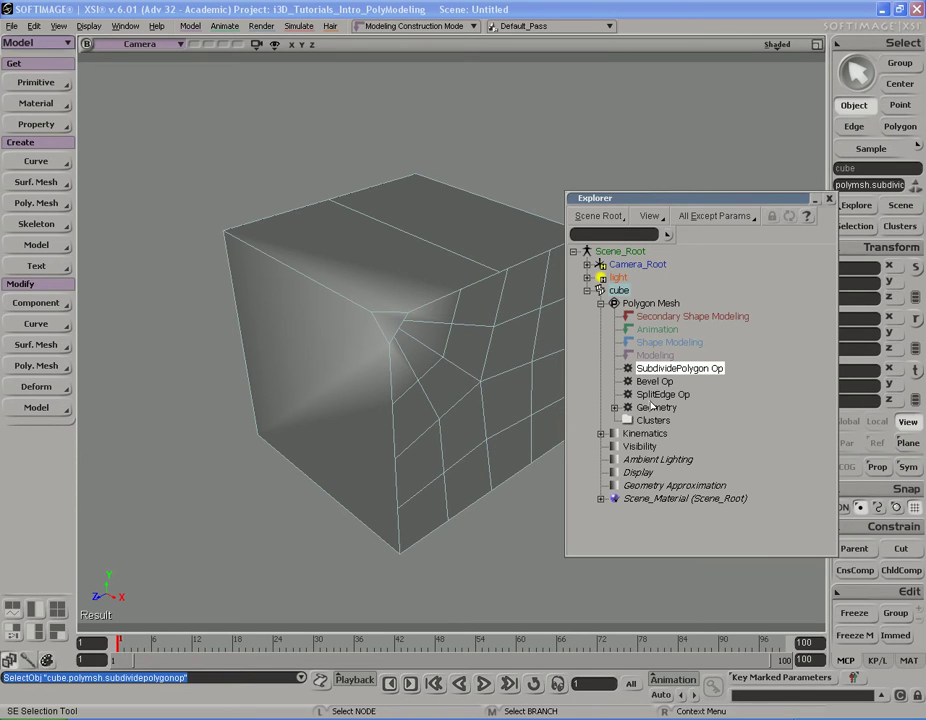
key(Down)
key(Down)
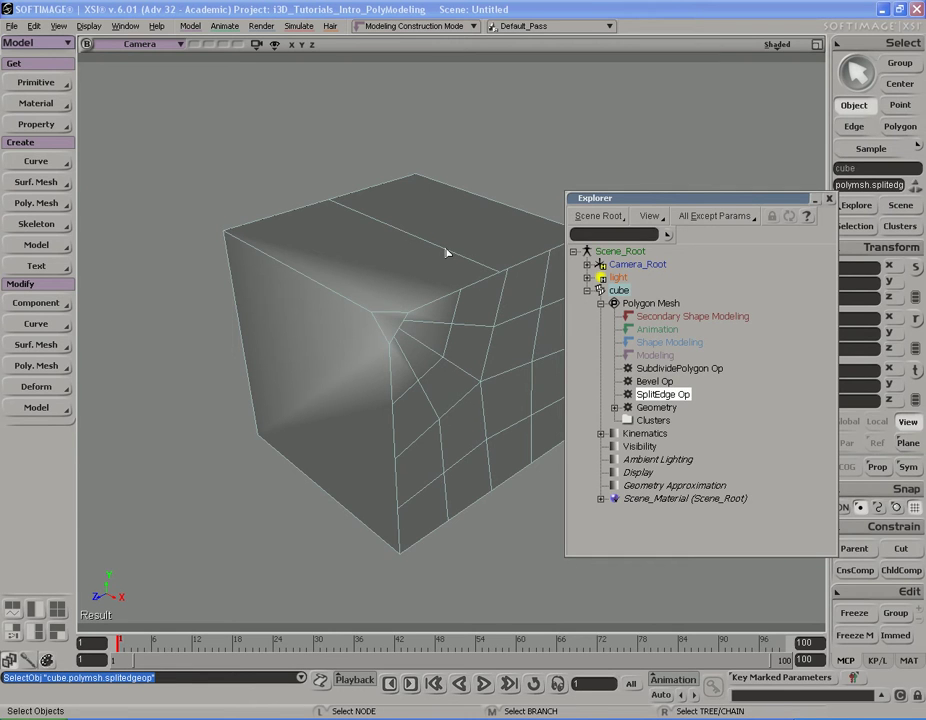
key(Up)
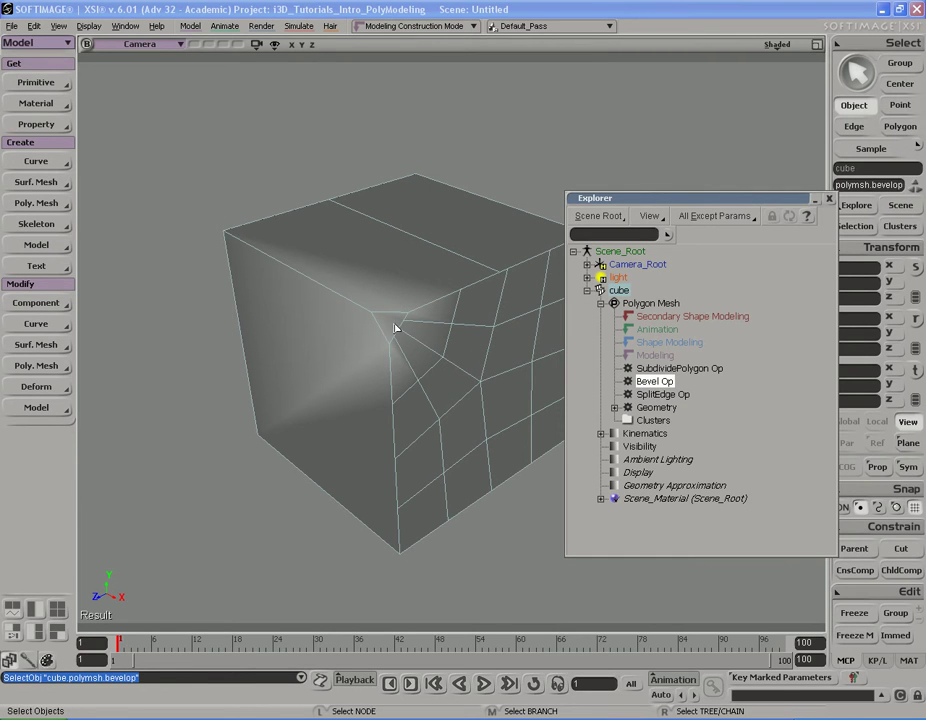
key(Up)
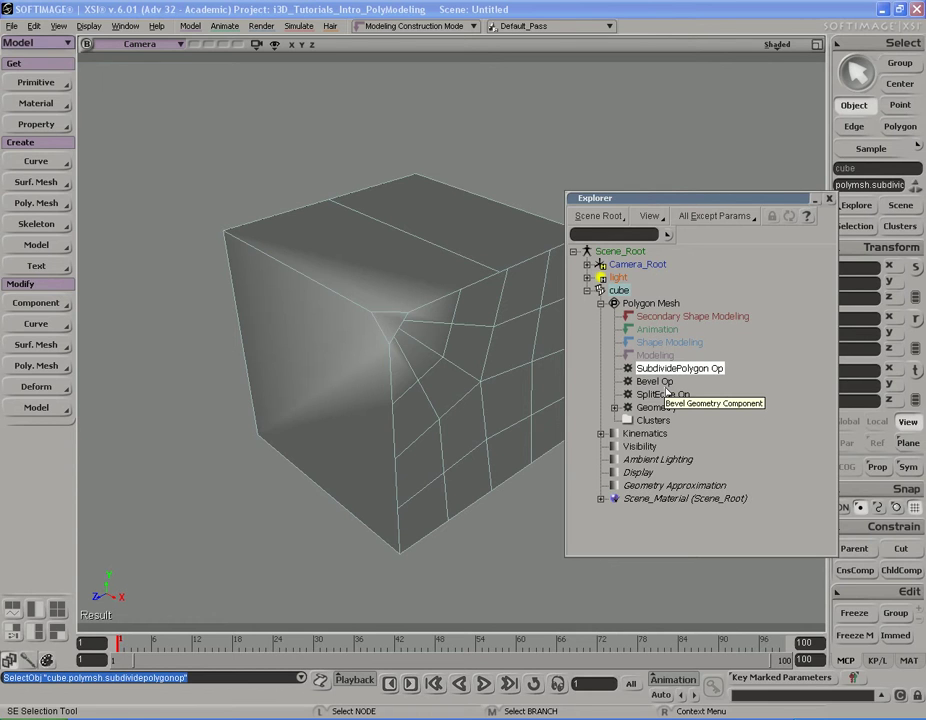
click(663, 357)
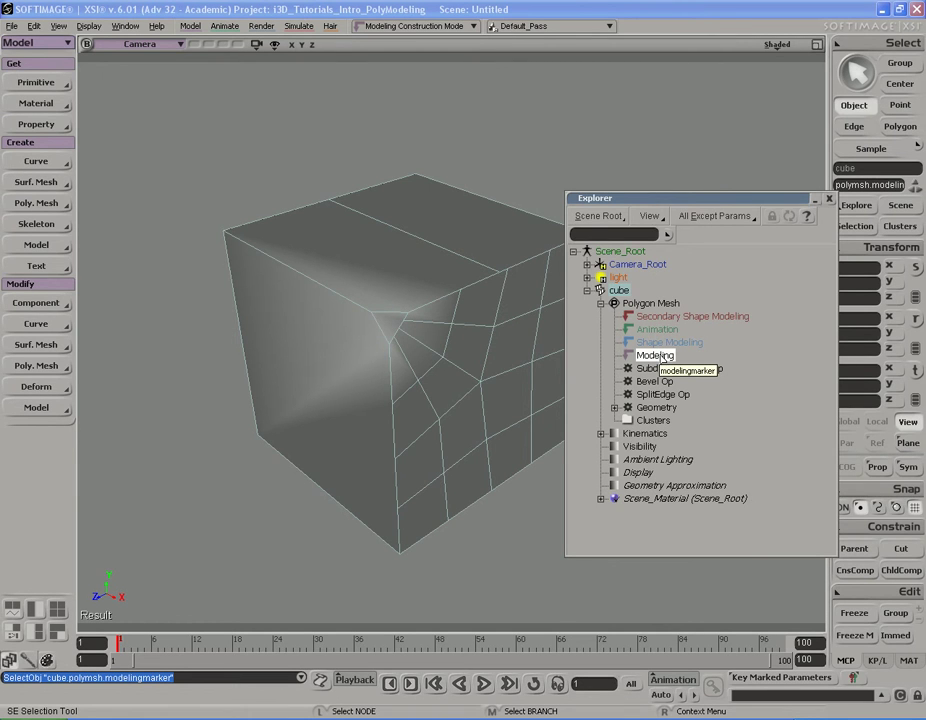
click(661, 346)
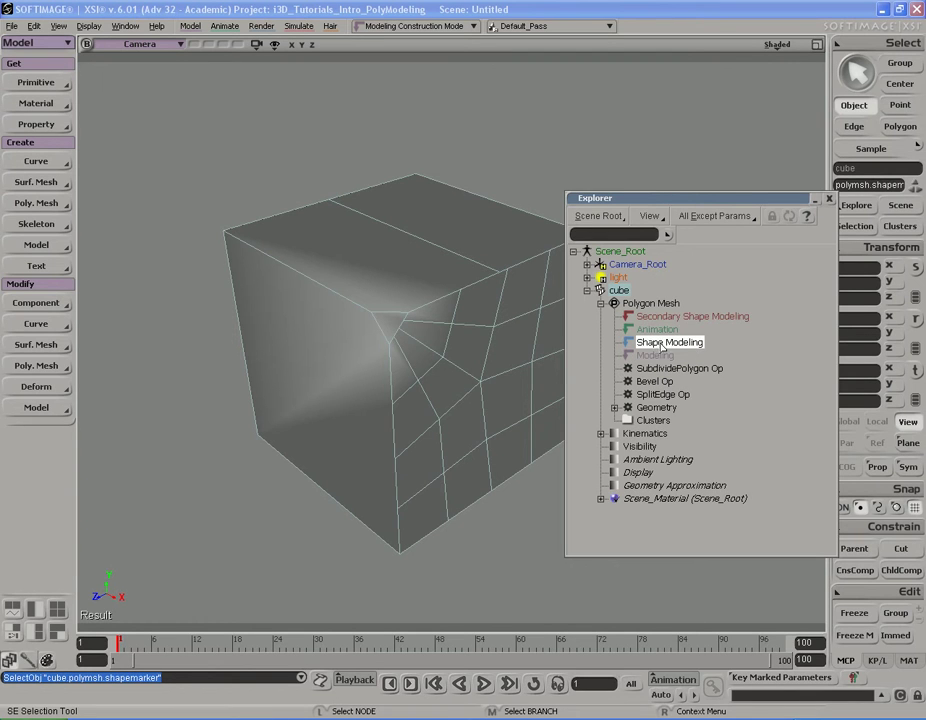
click(657, 329)
click(662, 344)
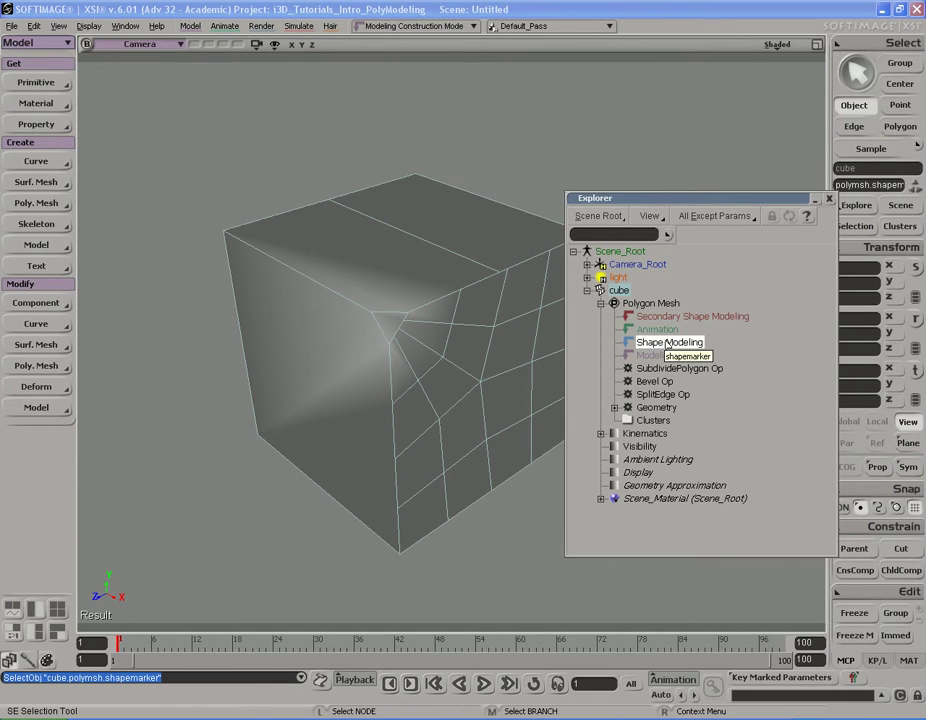
key(Up)
key(Up)
key(Down)
click(664, 356)
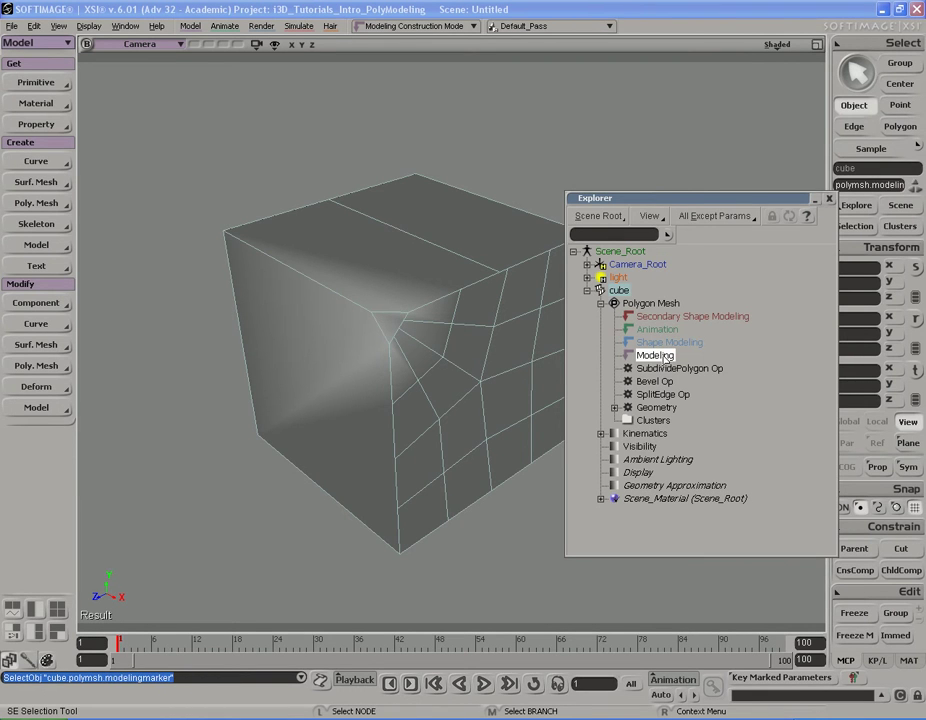
click(664, 368)
click(662, 394)
click(664, 408)
key(Up)
key(Up)
key(Up)
key(s)
mouse_move(430, 337)
right_down()
mouse_move(496, 314)
mouse_move(480, 314)
mouse_move(509, 313)
right_up()
key(s)
drag(684, 204, 667, 99)
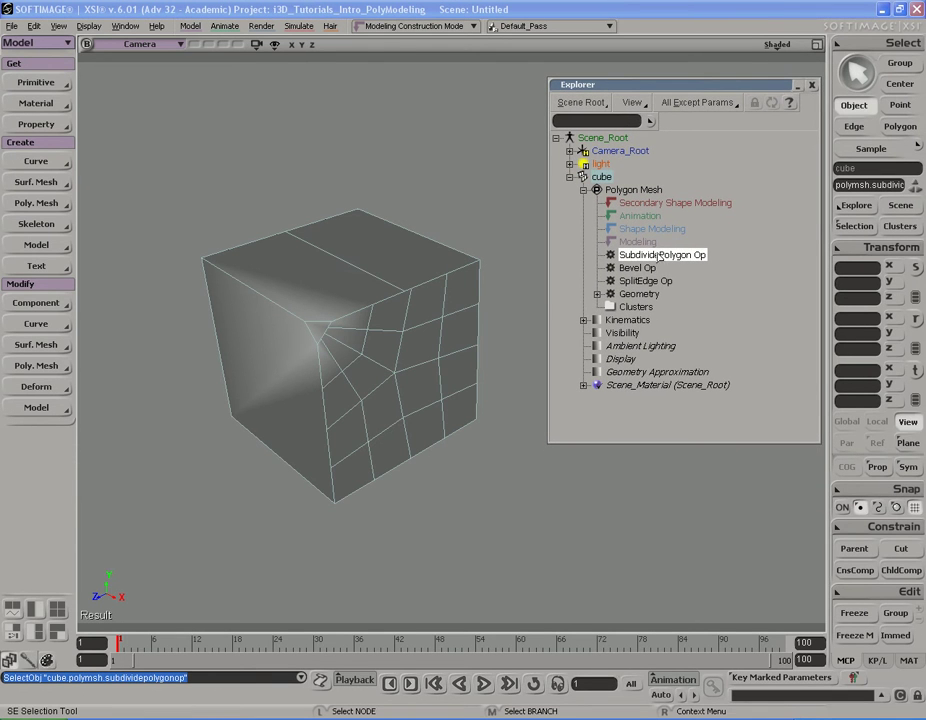
key(s)
right_drag(493, 204, 506, 290)
drag(506, 290, 496, 287)
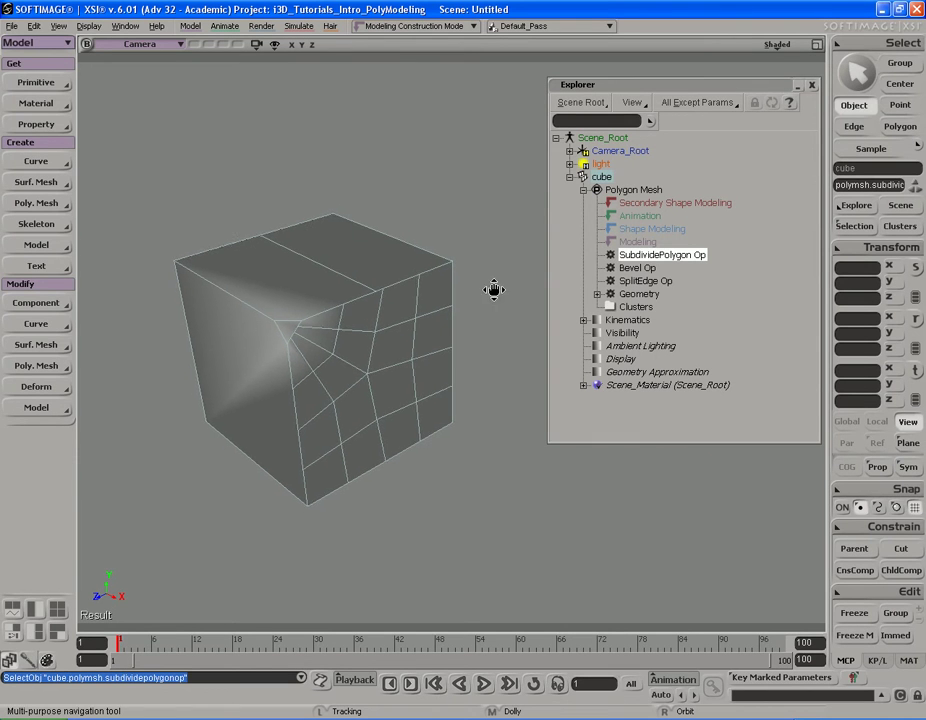
key(space)
click(426, 305)
mouse_move(428, 294)
right_down()
mouse_move(428, 302)
mouse_move(424, 291)
mouse_move(416, 297)
right_up()
key(s)
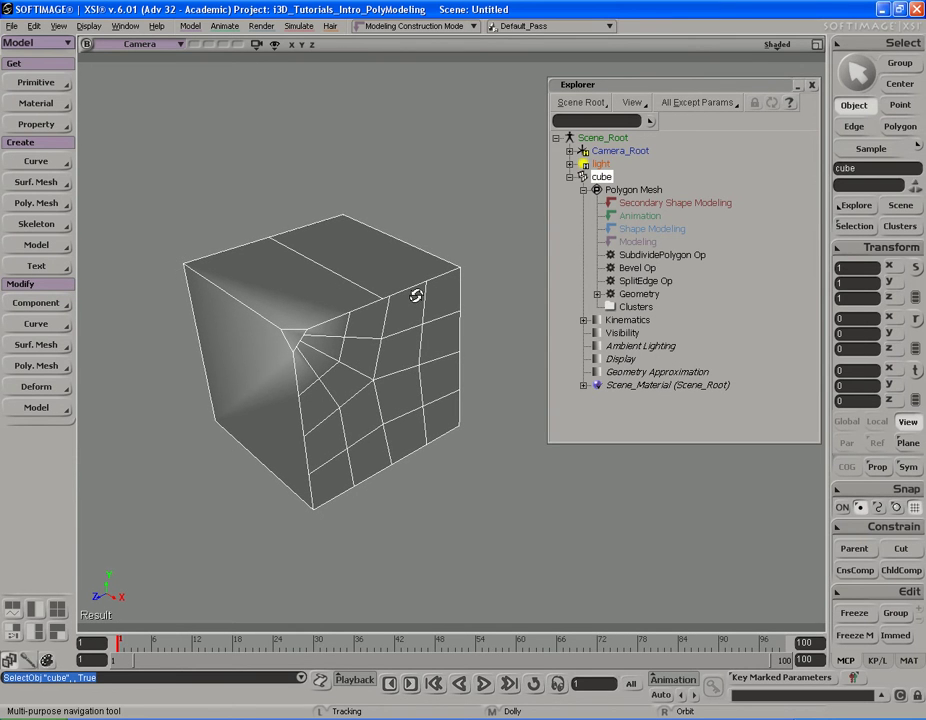
click(643, 294)
click(640, 281)
click(632, 255)
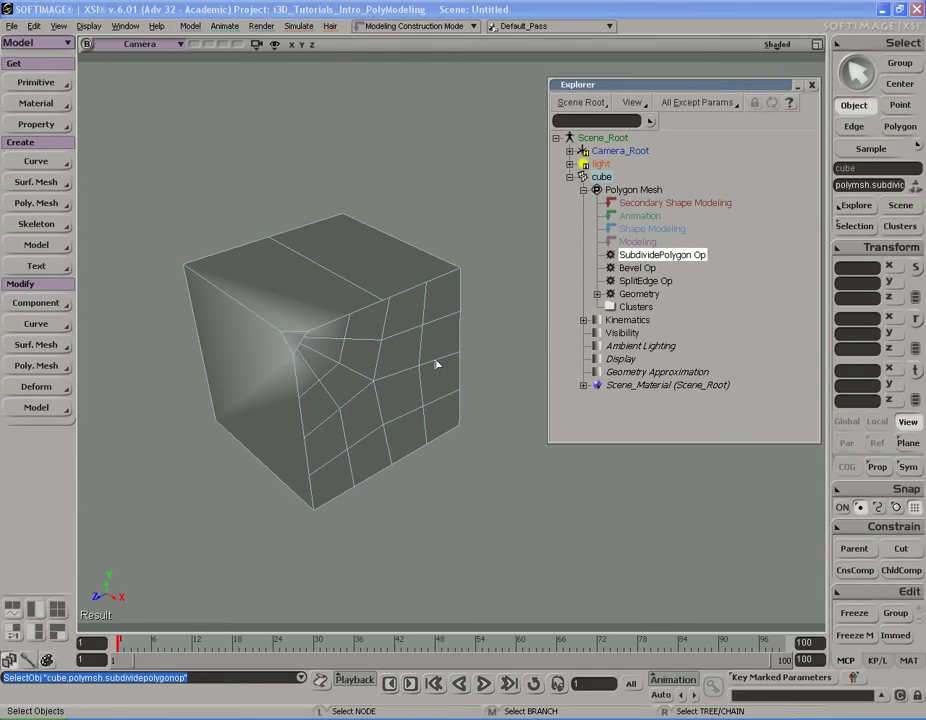
key(s)
right_drag(421, 344, 415, 351)
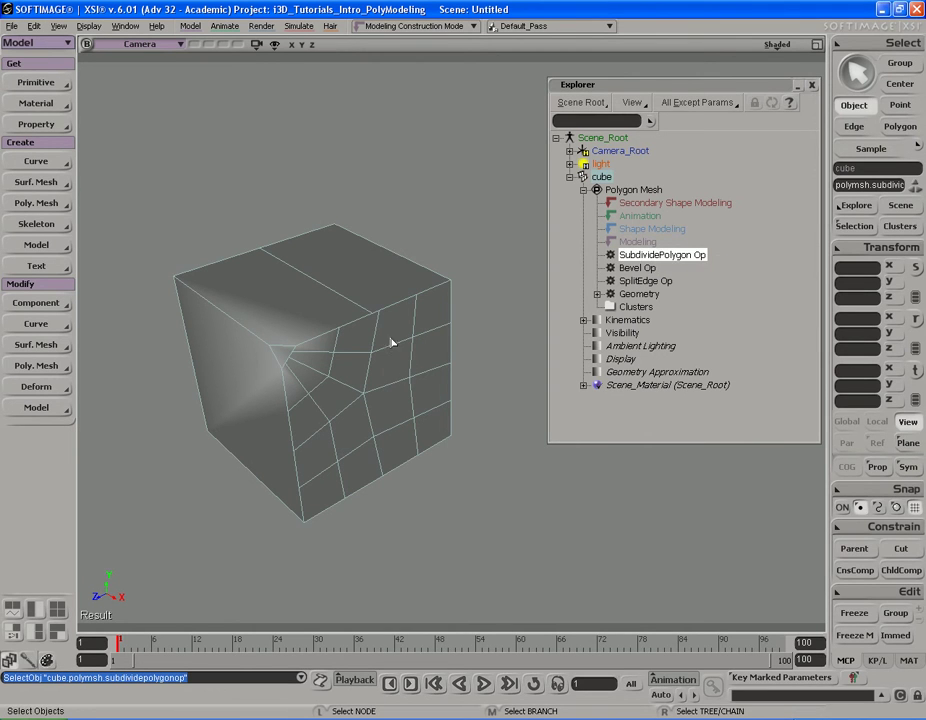
key(s)
right_drag(444, 335, 435, 327)
drag(435, 327, 436, 322)
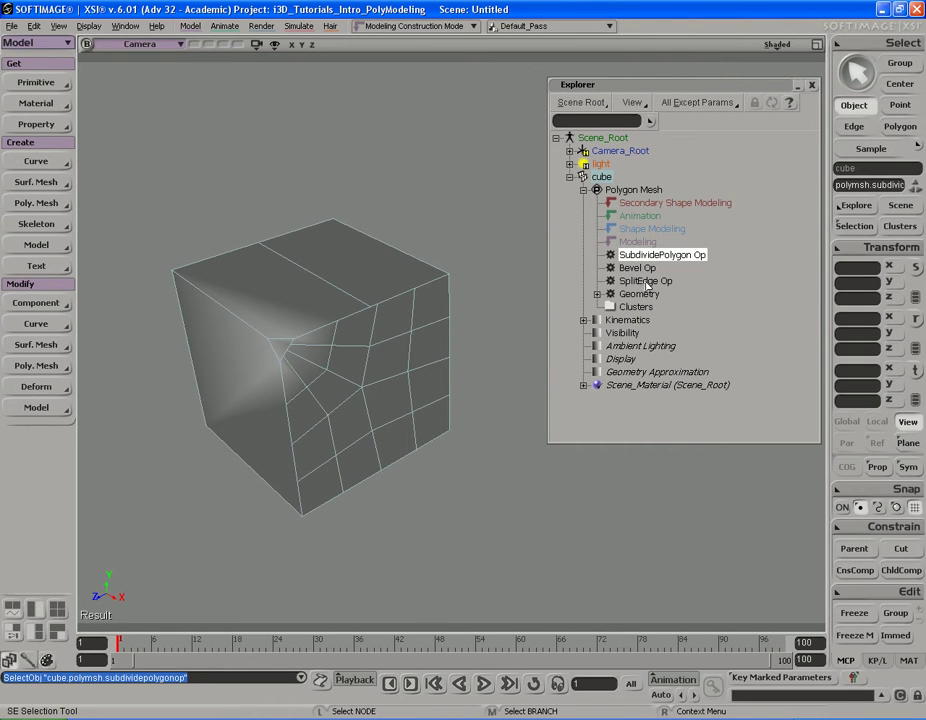
key(s)
right_drag(444, 341, 436, 341)
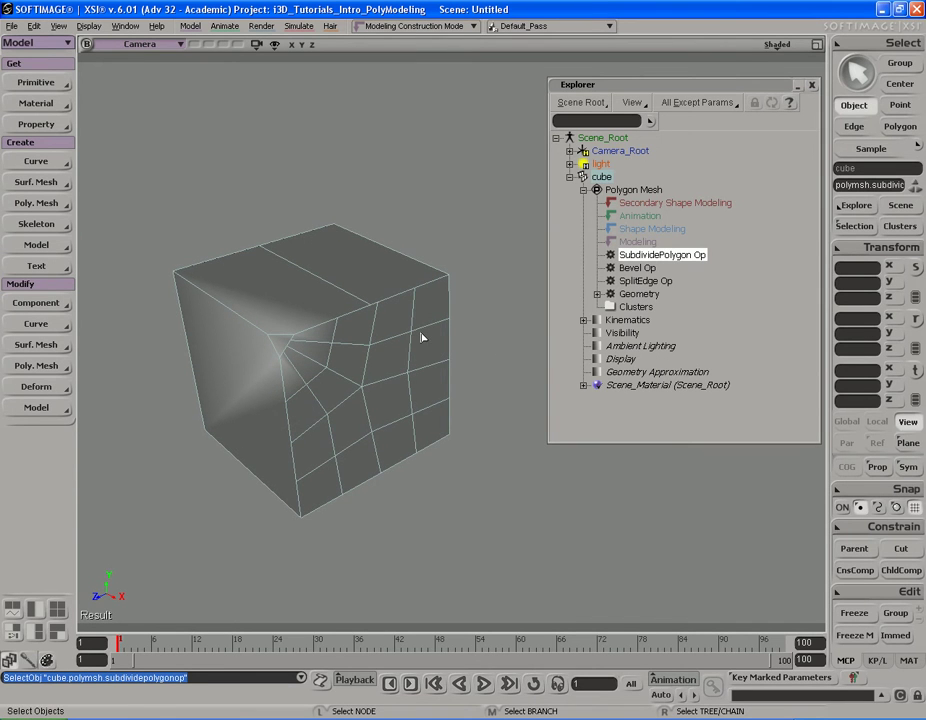
click(426, 335)
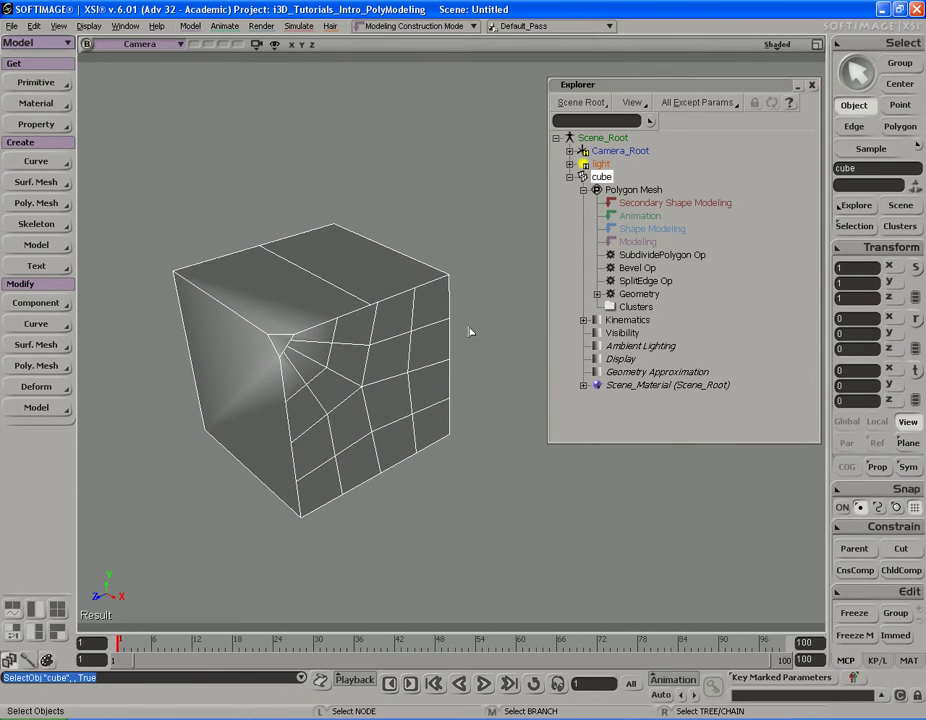
key(s)
right_drag(446, 322, 436, 320)
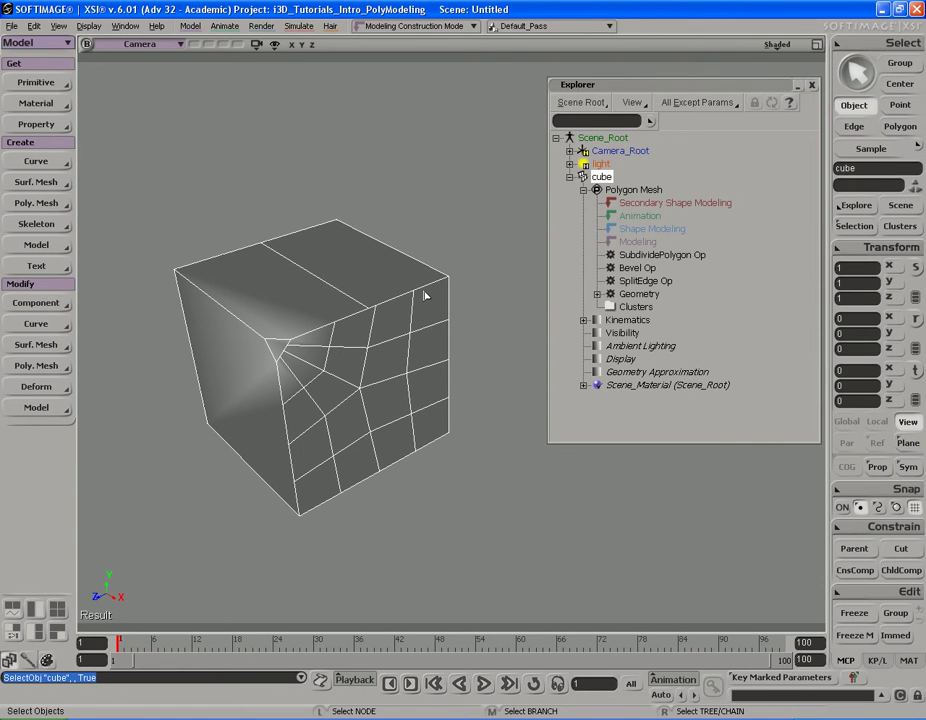
click(645, 283)
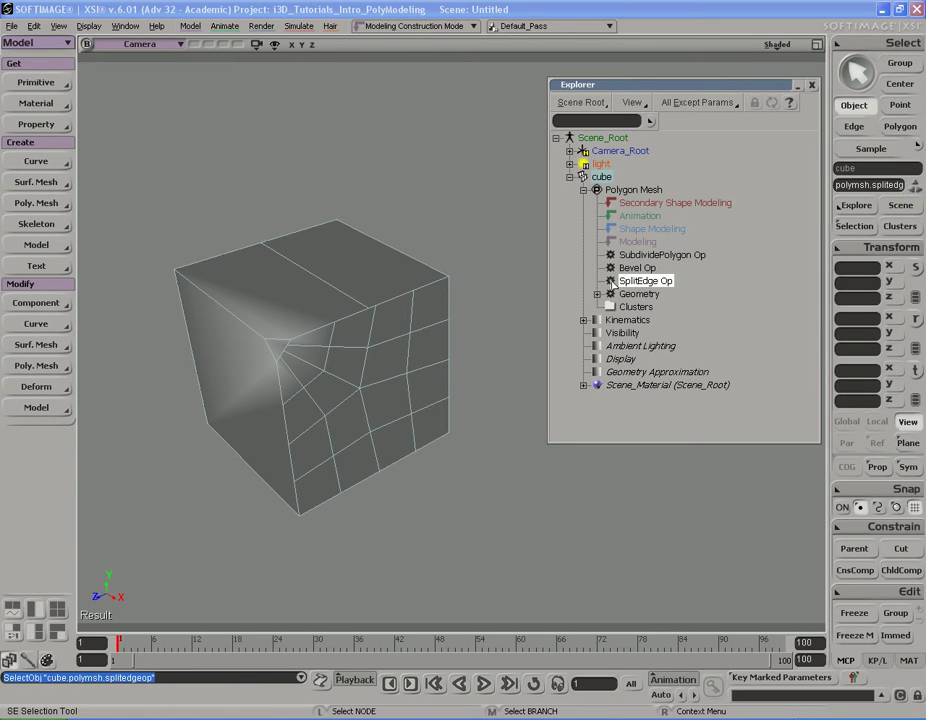
Slide the SplitEdge Op's Ratio Edge to about 59 percent, keeping the later subdivision and bevel.
click(611, 283)
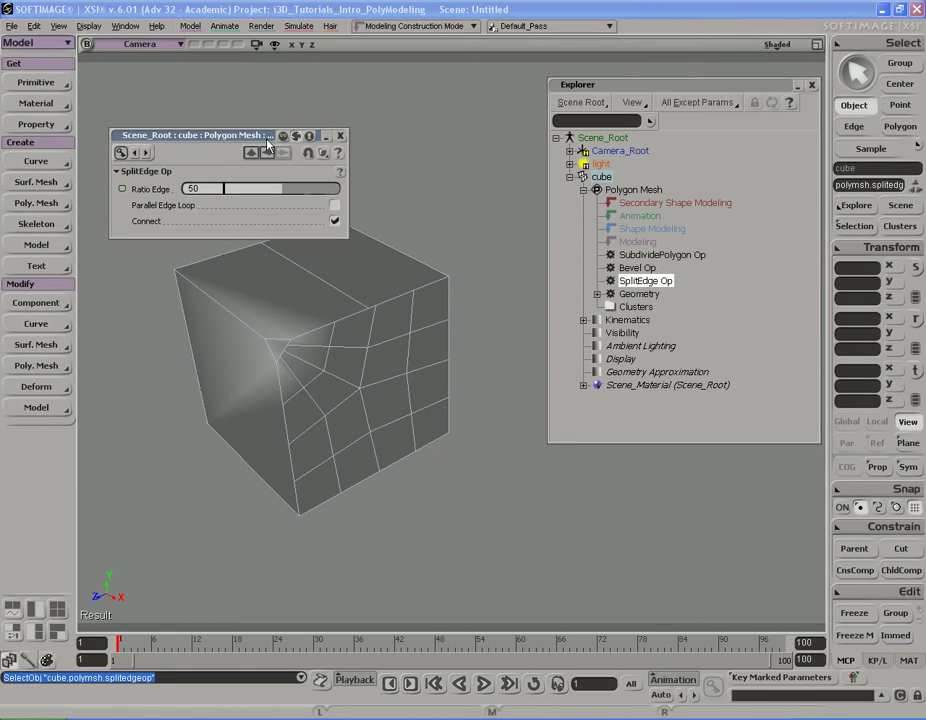
drag(267, 140, 278, 85)
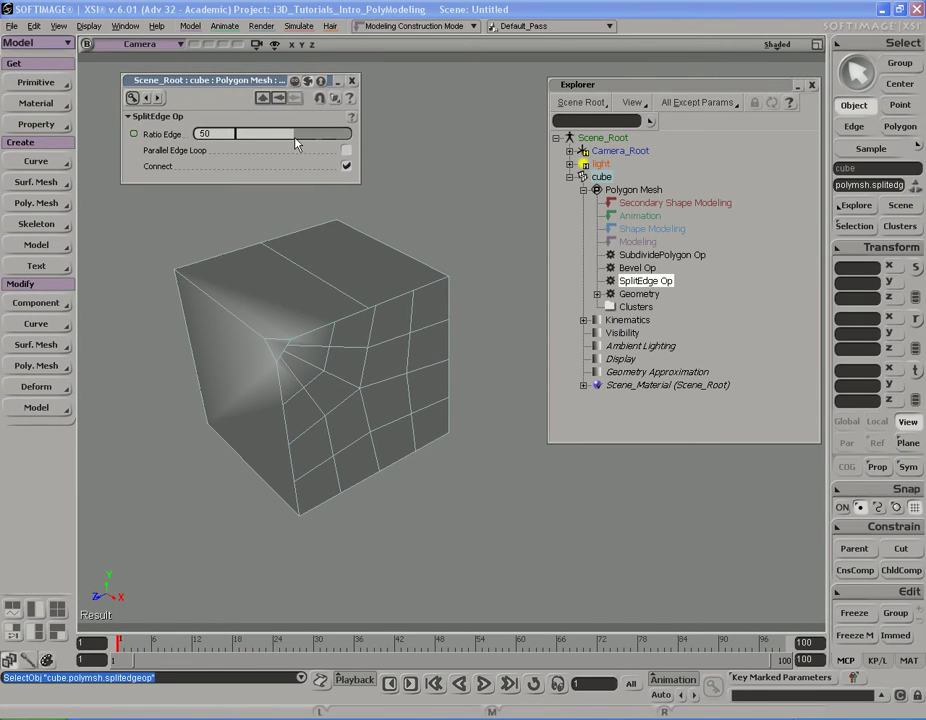
mouse_move(296, 143)
mouse_down()
mouse_move(325, 141)
mouse_move(269, 140)
mouse_move(324, 140)
mouse_move(278, 141)
mouse_move(306, 136)
mouse_move(278, 135)
mouse_move(293, 135)
mouse_up()
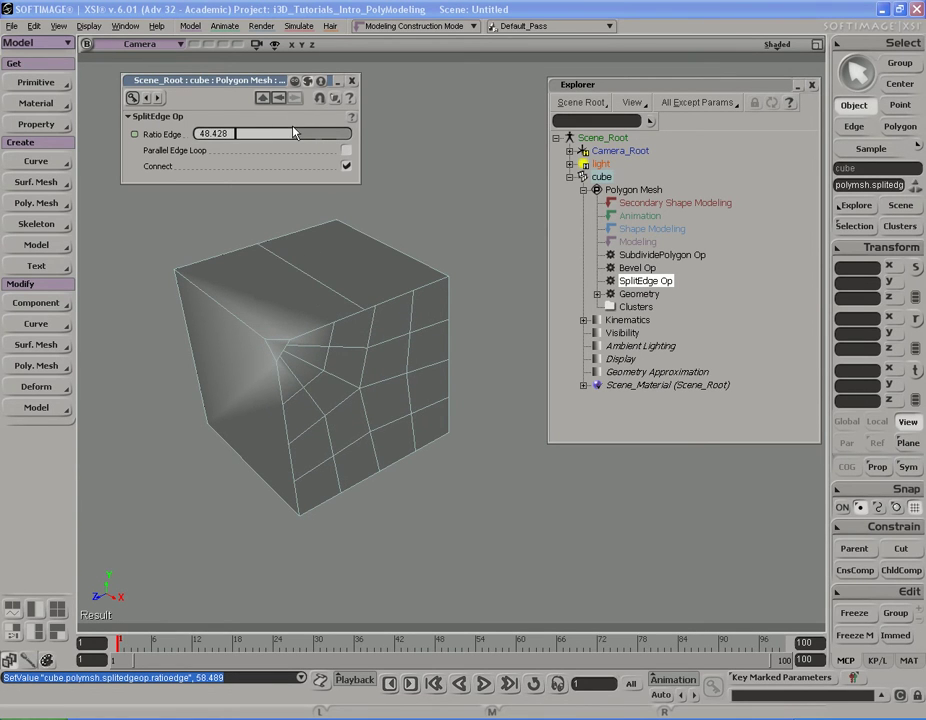
click(640, 268)
click(648, 283)
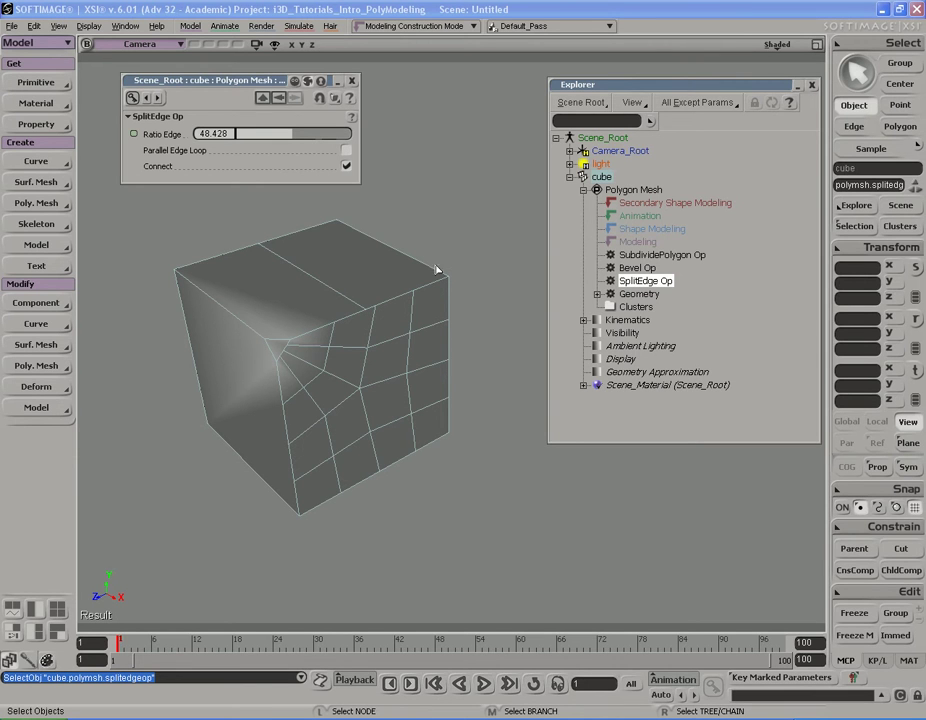
click(290, 142)
mouse_move(290, 142)
mouse_down()
mouse_move(317, 140)
mouse_move(267, 144)
mouse_move(310, 140)
mouse_move(283, 138)
mouse_up()
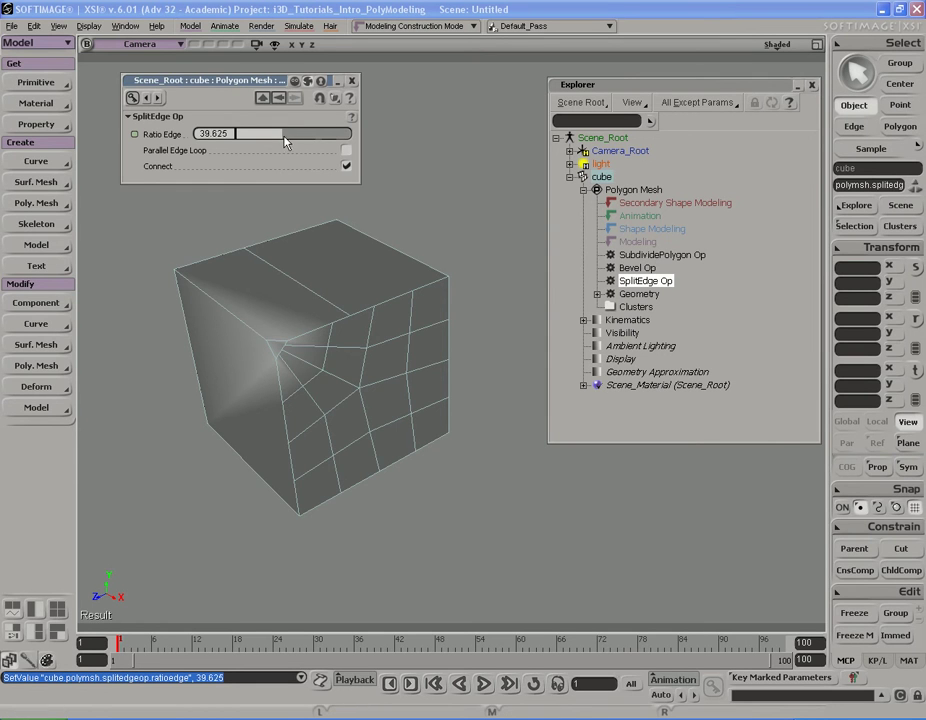
drag(283, 141, 304, 140)
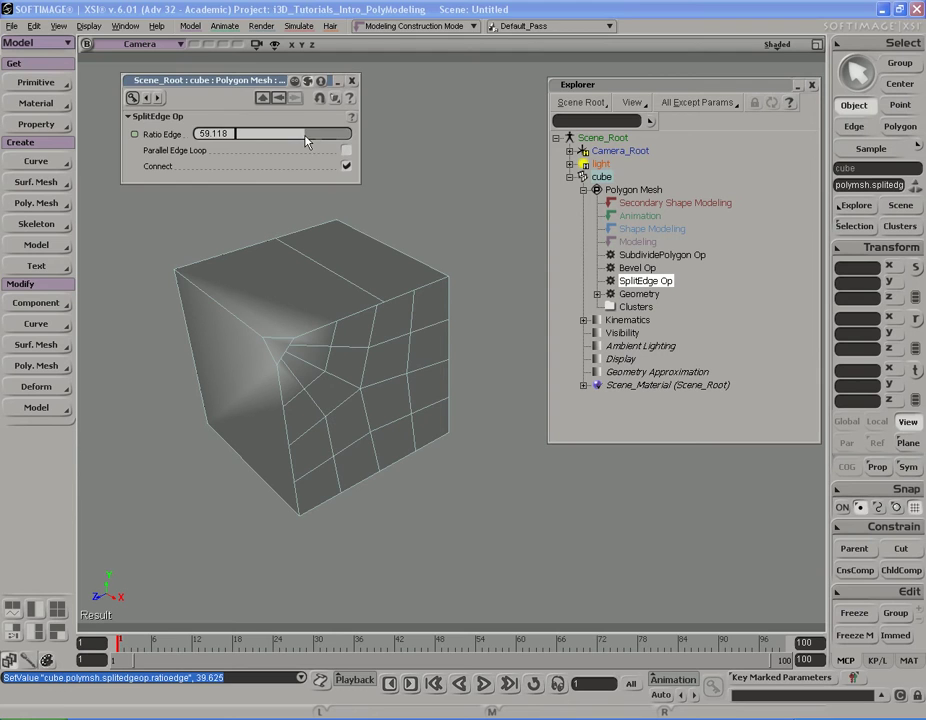
click(351, 80)
click(637, 267)
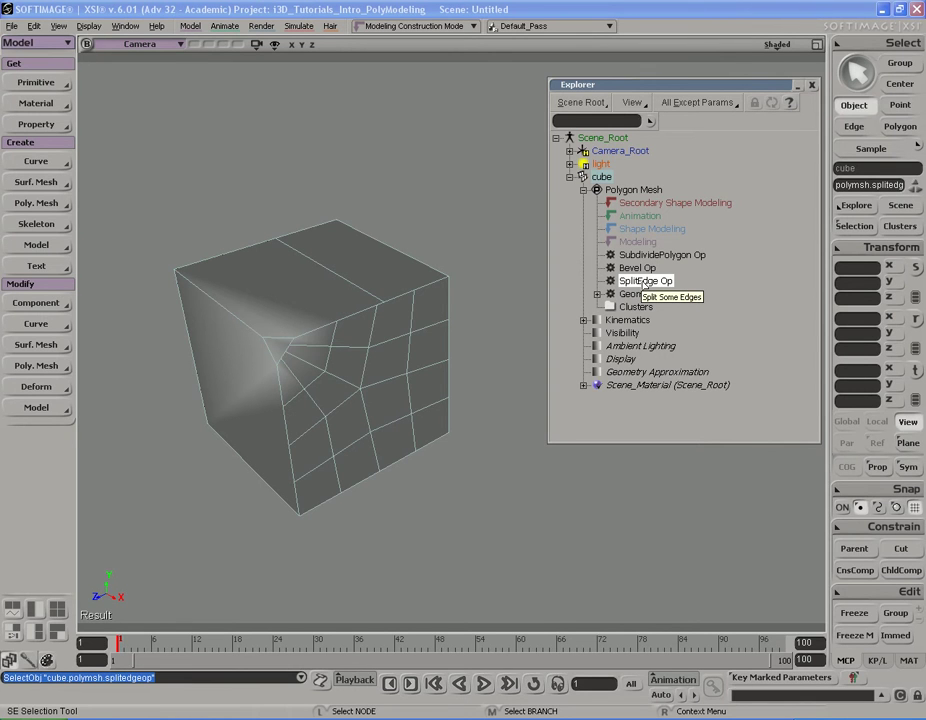
key(Delete)
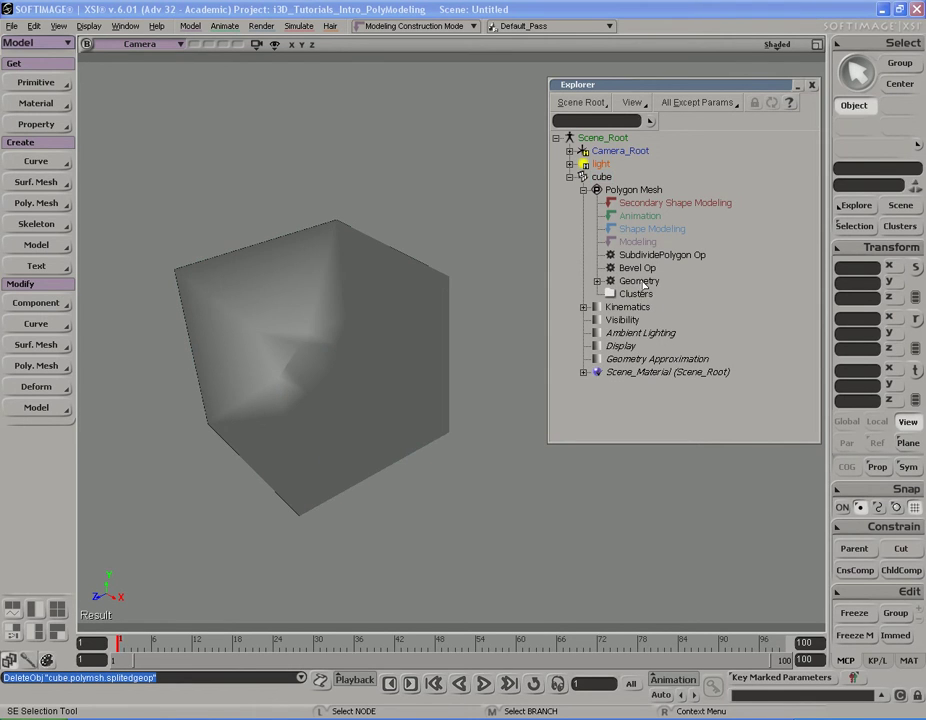
click(415, 337)
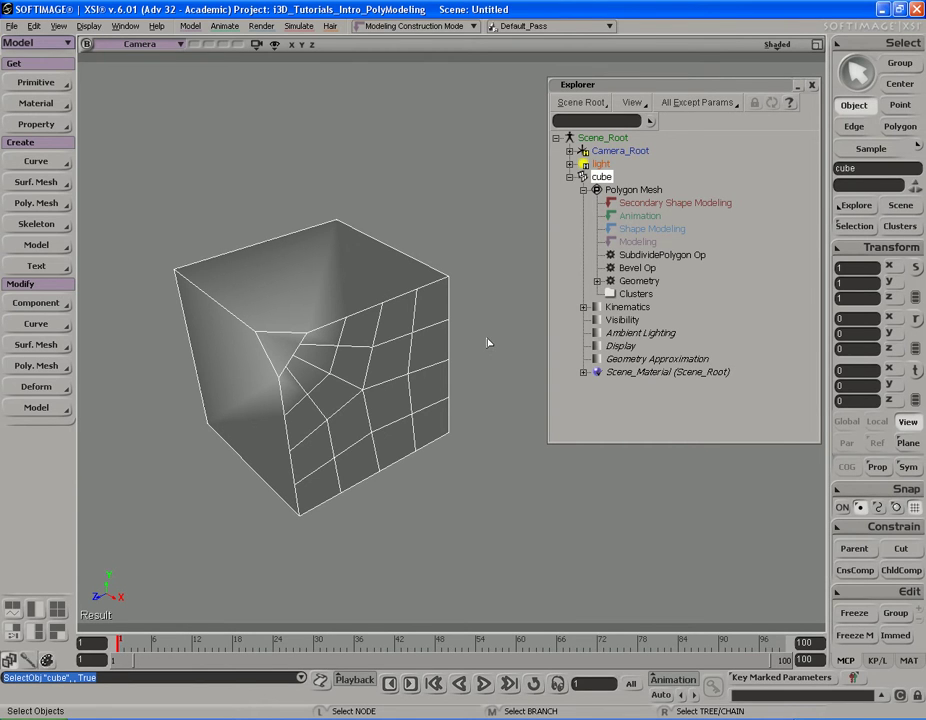
key(ctrl+z)
key(ctrl+z)
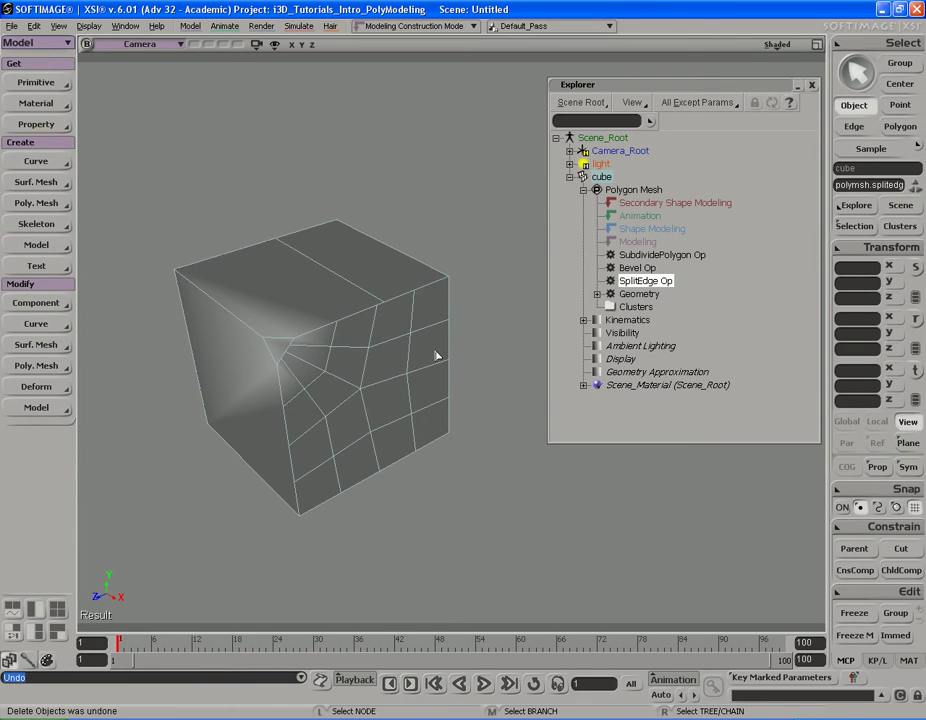
key(space)
click(407, 294)
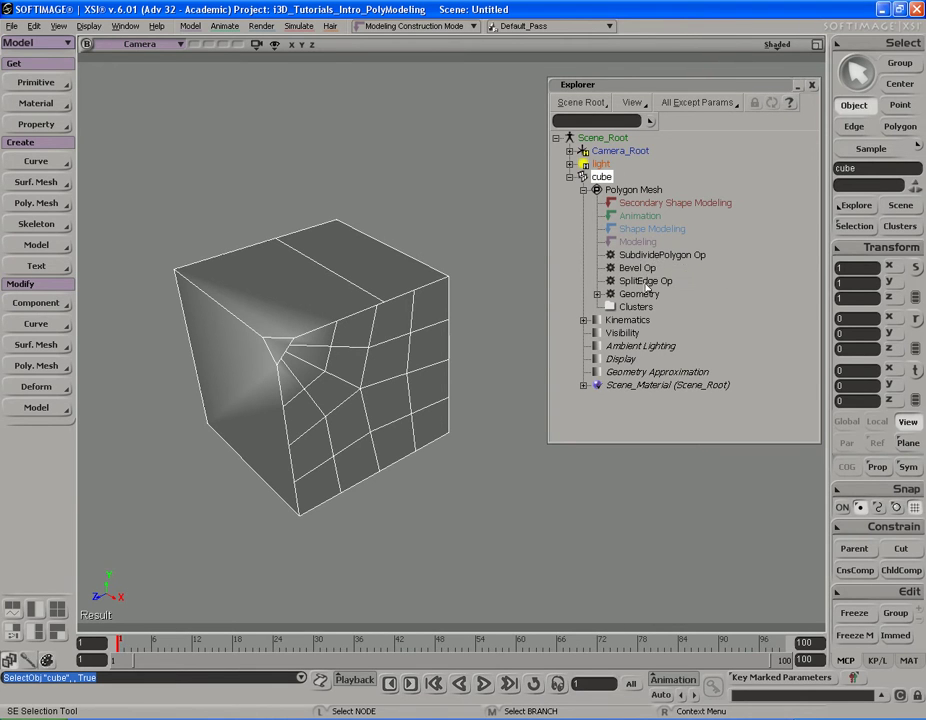
click(652, 255)
click(647, 281)
click(645, 268)
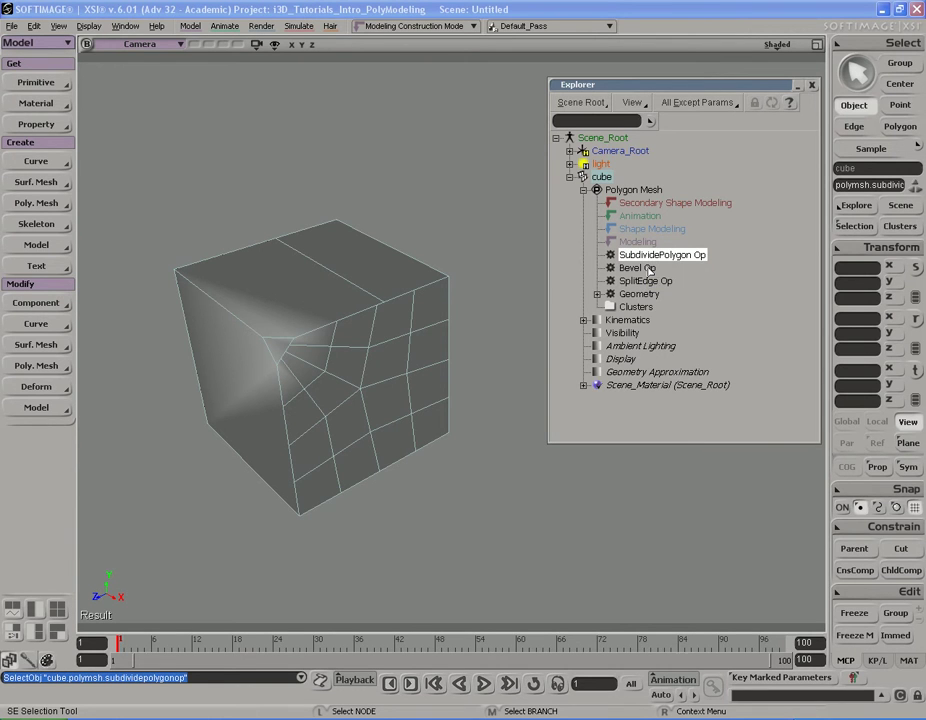
click(481, 331)
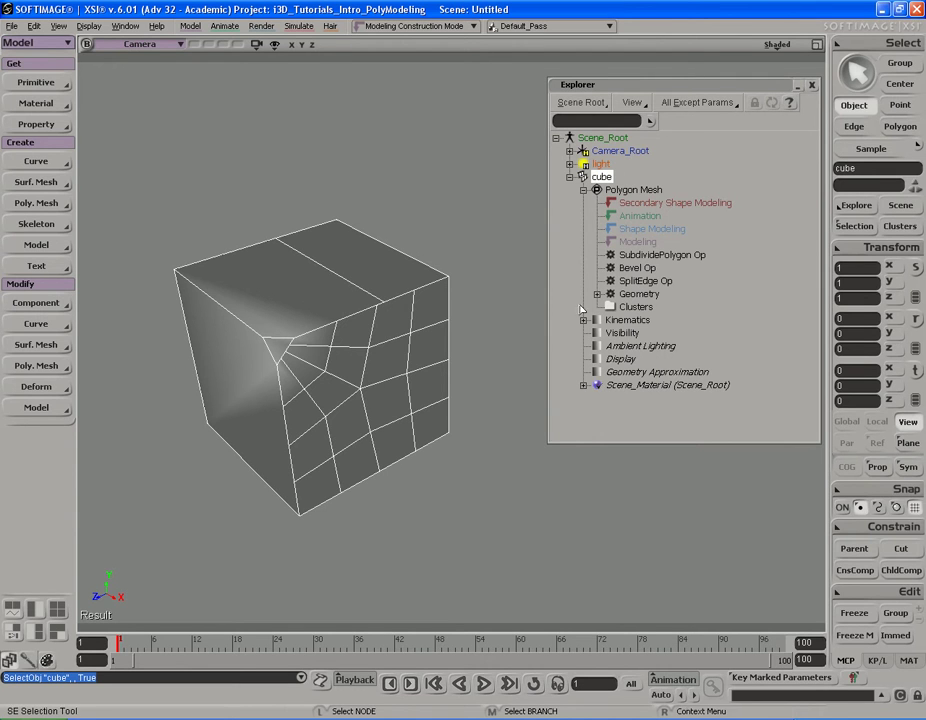
click(650, 255)
click(646, 280)
click(645, 268)
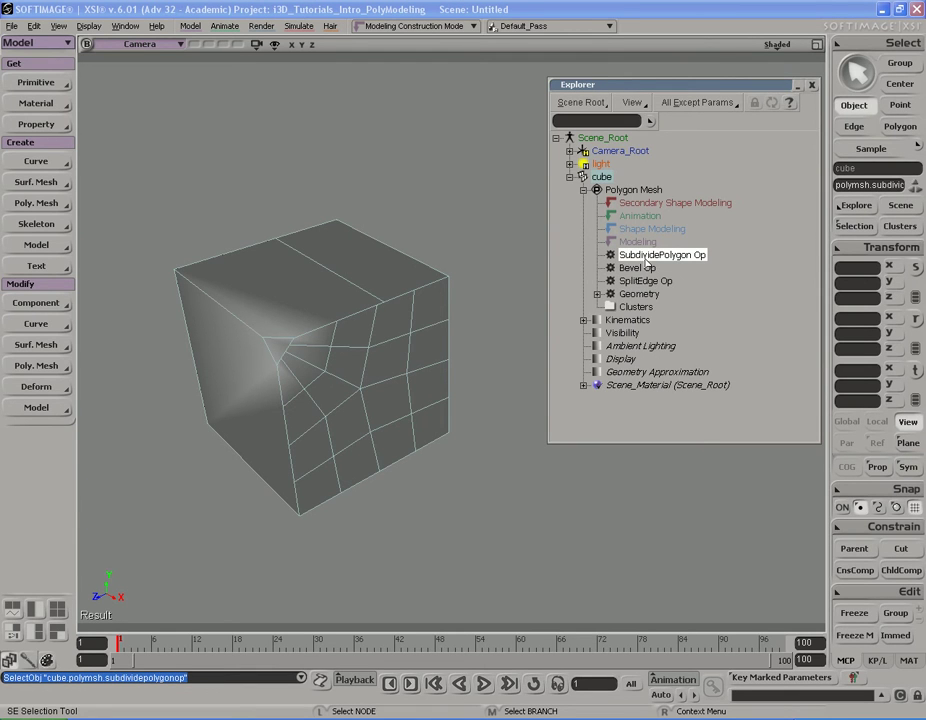
click(643, 268)
click(648, 294)
click(646, 256)
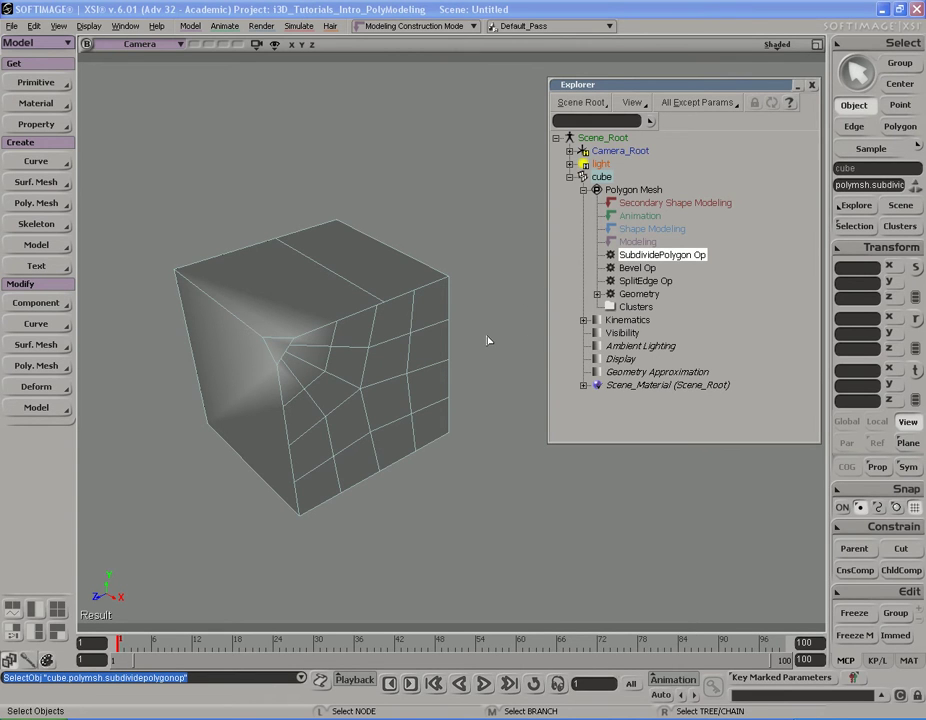
click(645, 268)
click(650, 294)
click(650, 268)
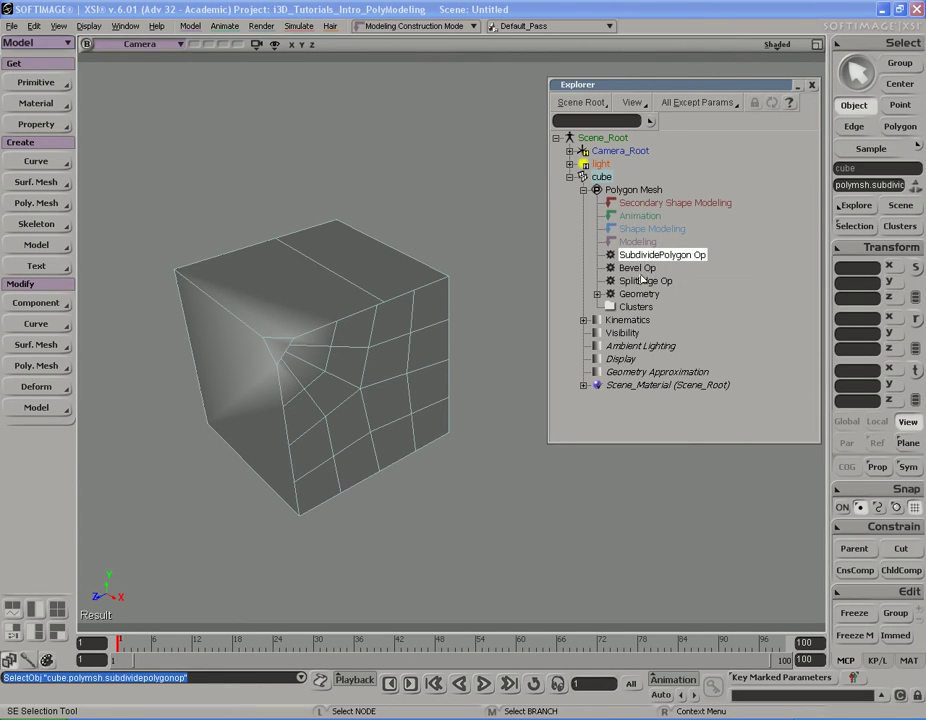
click(438, 331)
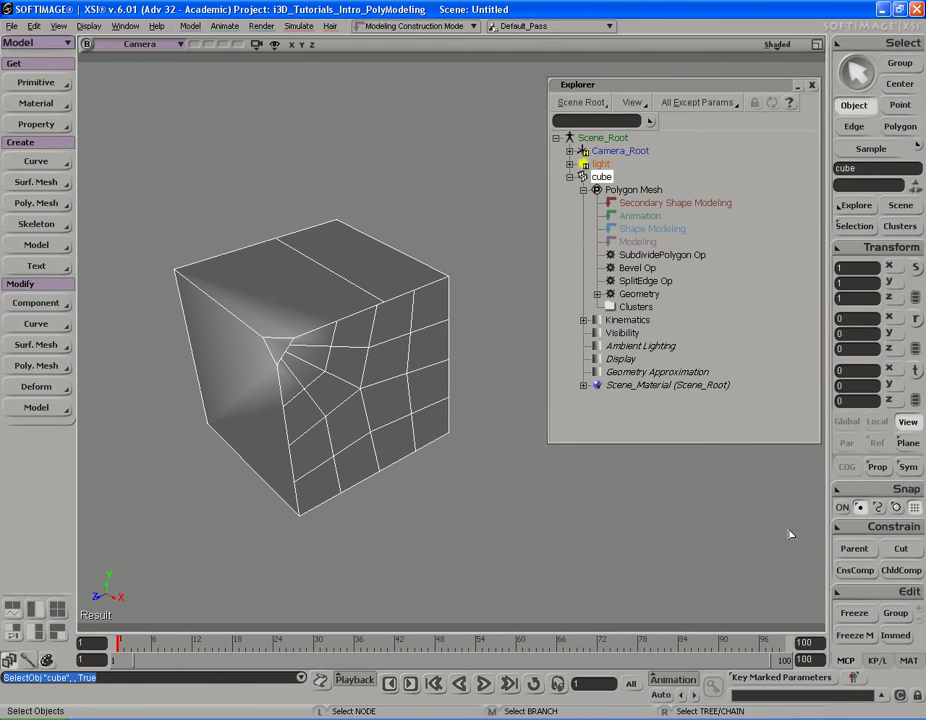
click(866, 641)
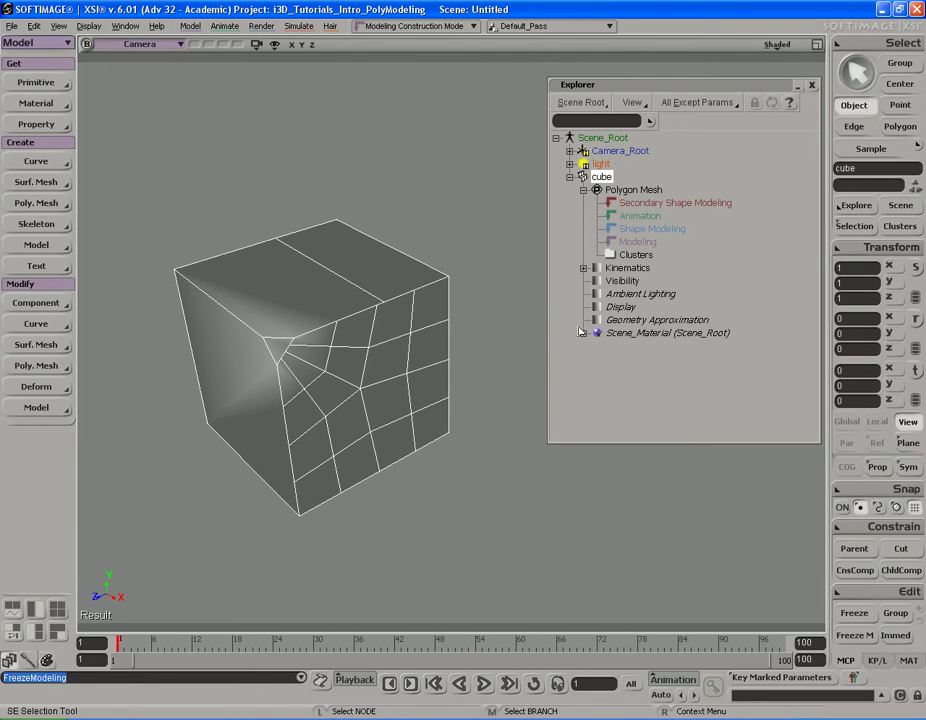
key(ctrl+z)
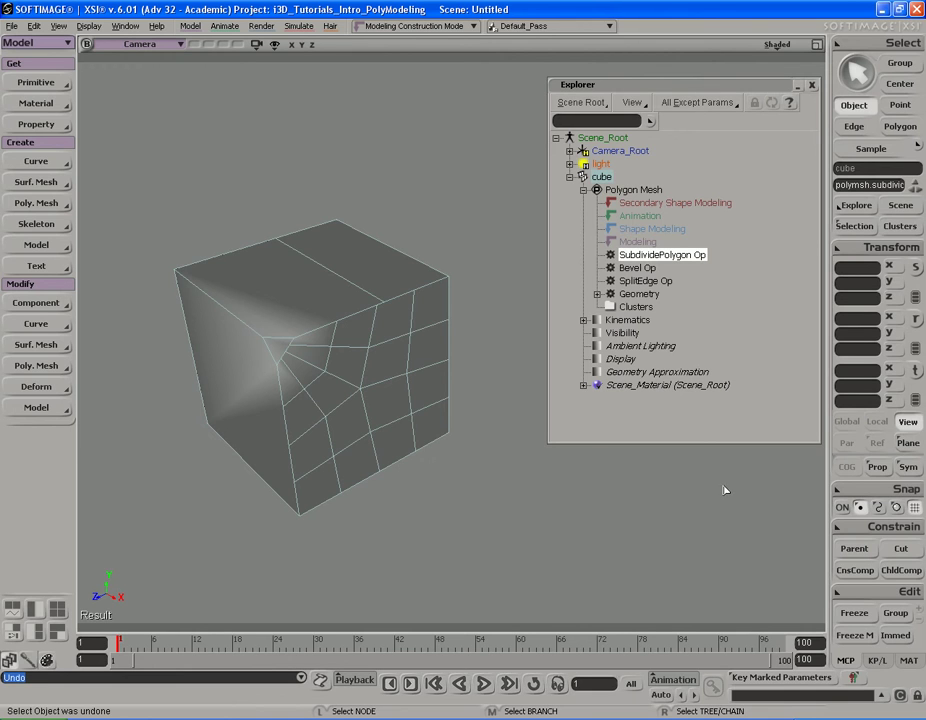
click(413, 350)
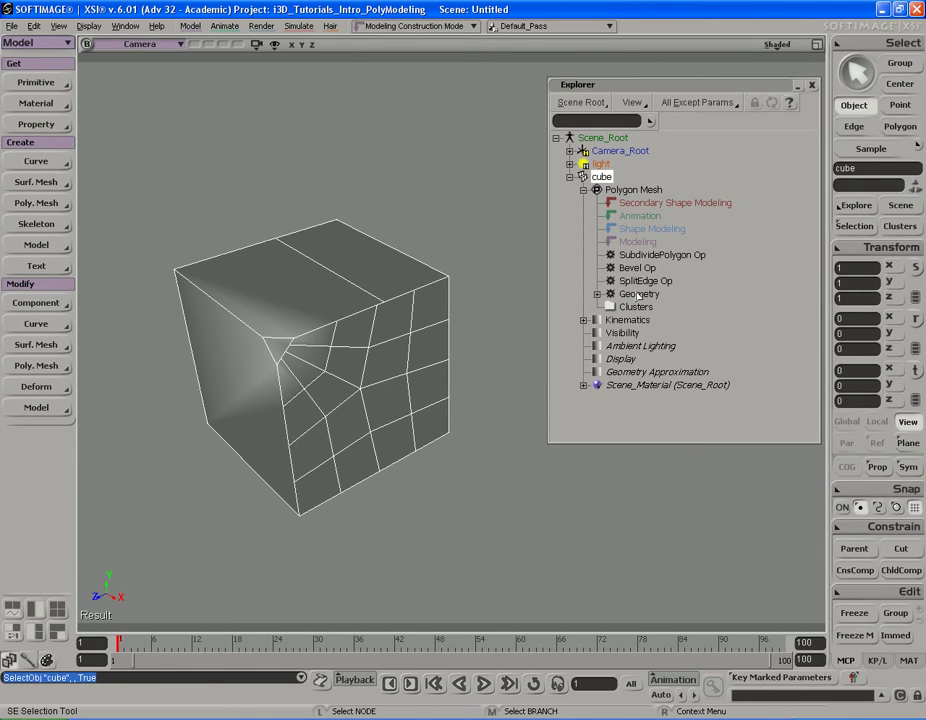
click(645, 268)
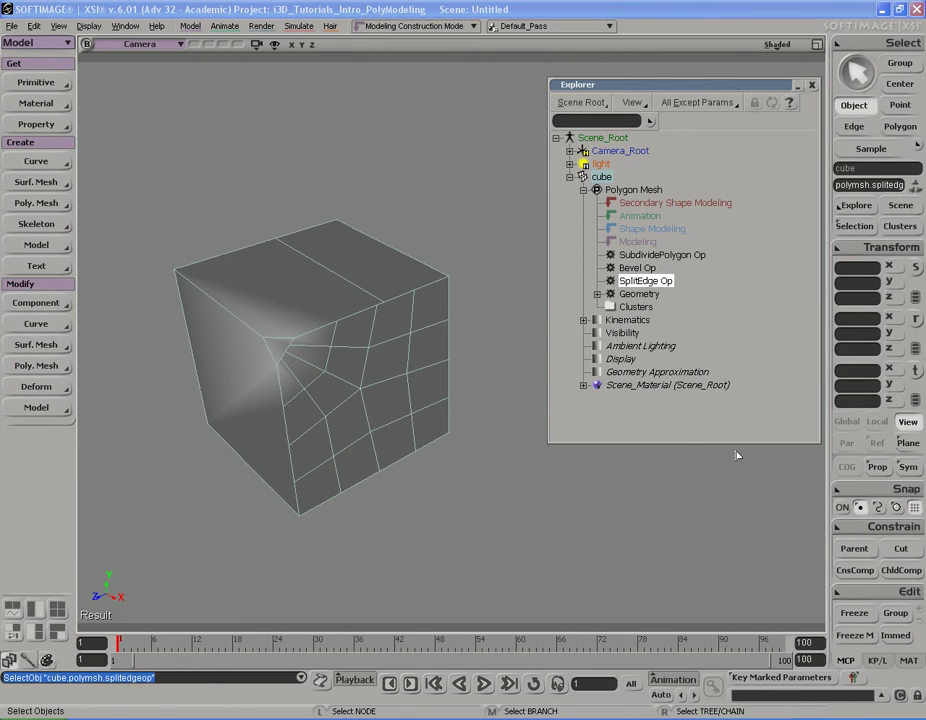
click(858, 635)
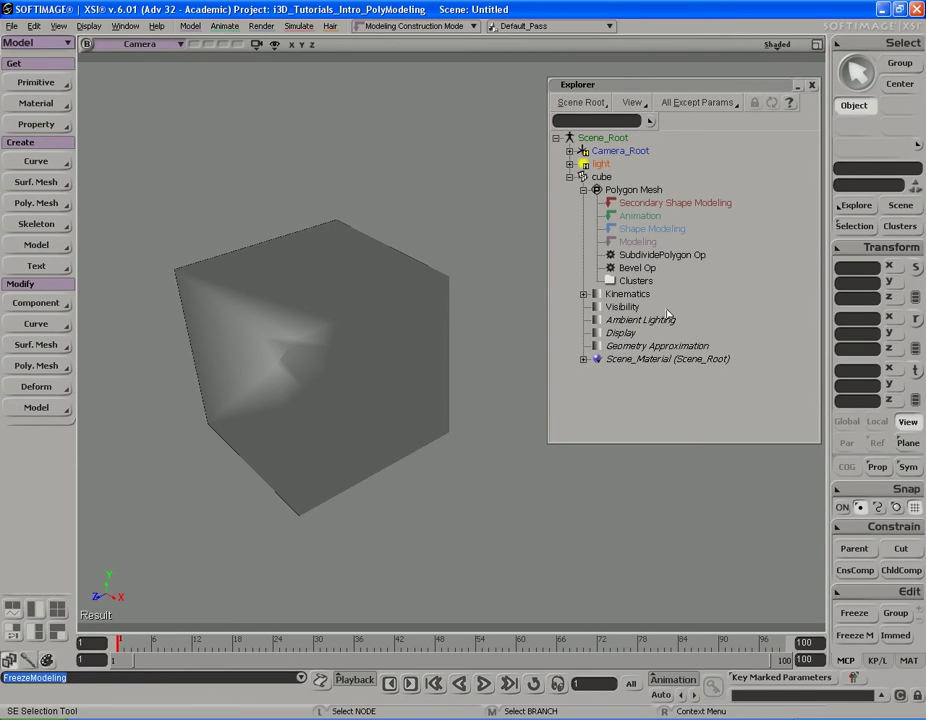
click(374, 308)
click(856, 635)
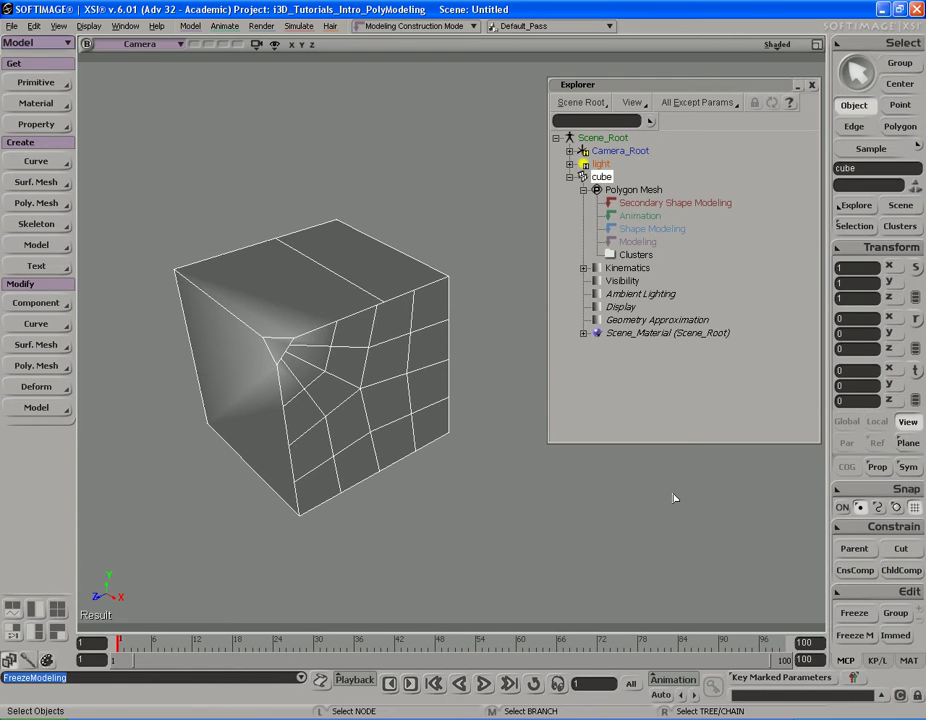
key(ctrl+z)
key(ctrl+z)
key(ctrl+z)
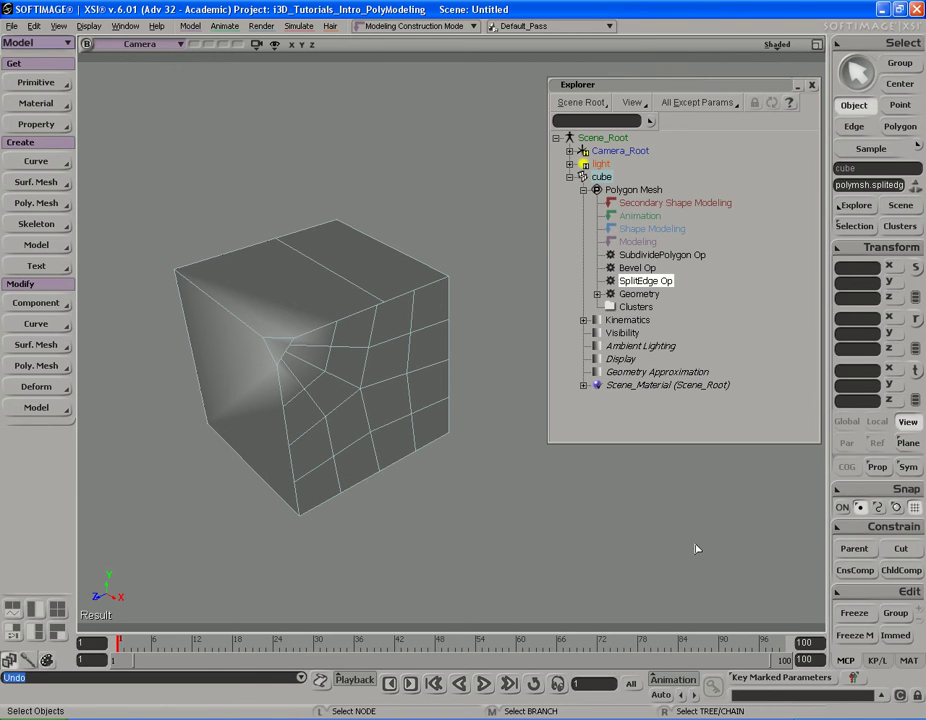
click(654, 242)
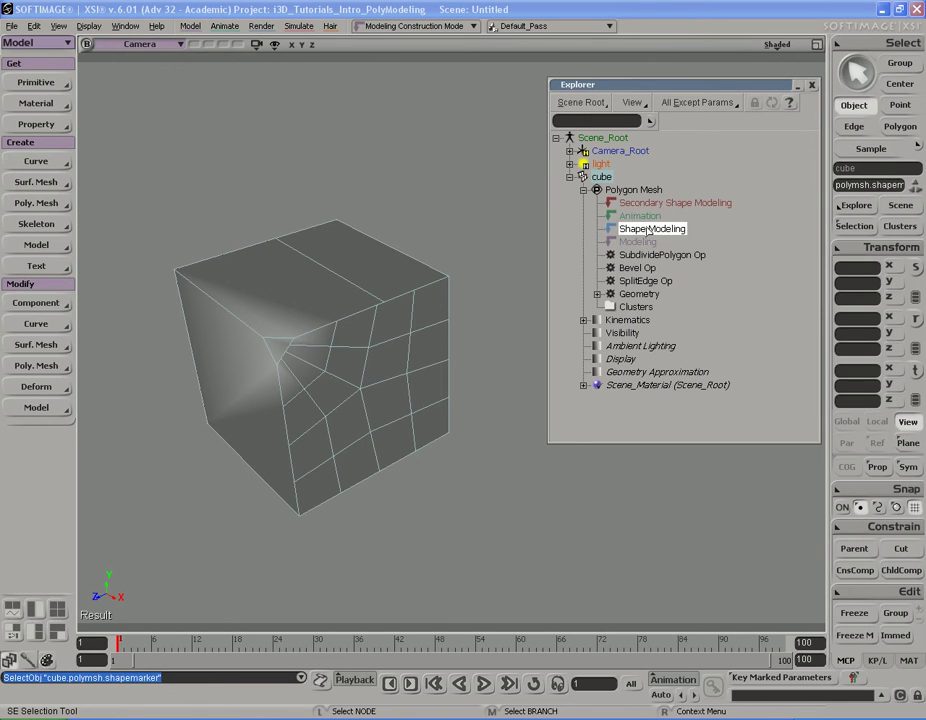
click(645, 216)
click(647, 229)
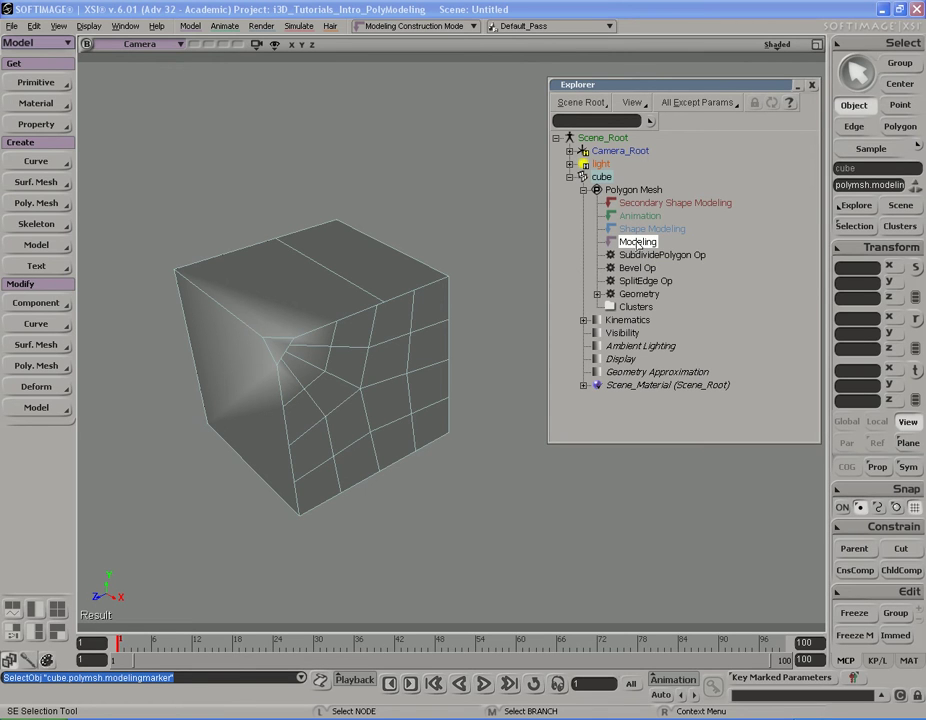
click(650, 229)
click(672, 203)
click(645, 217)
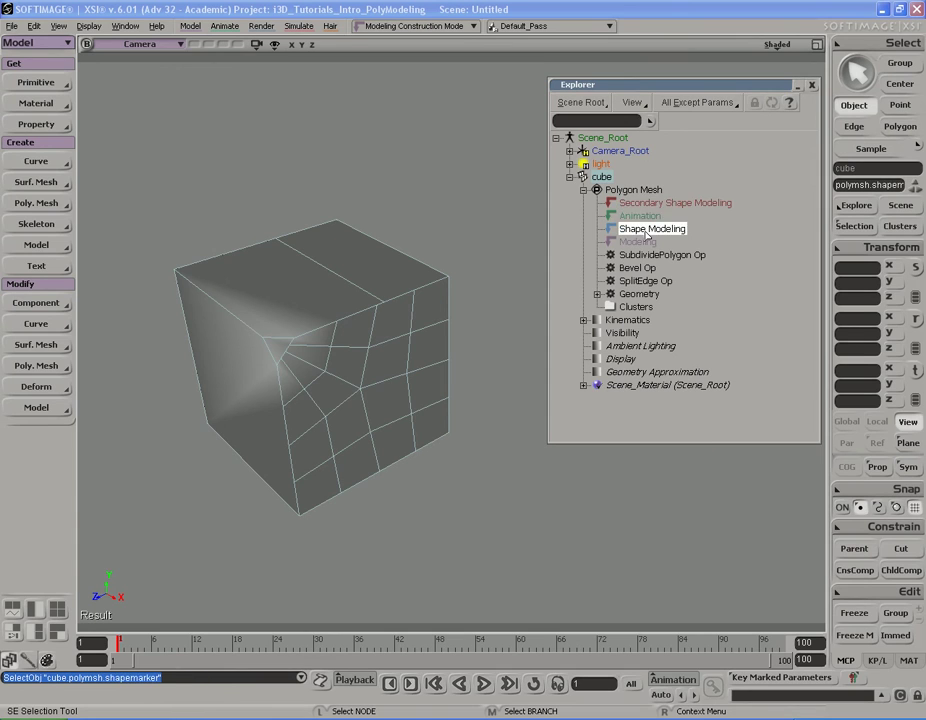
click(644, 216)
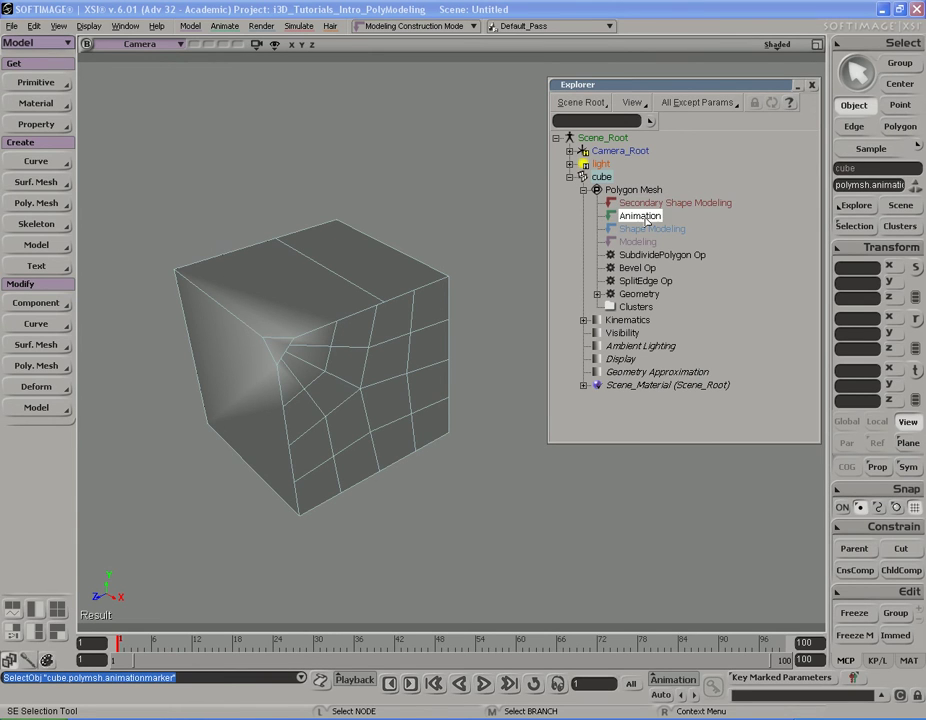
click(648, 230)
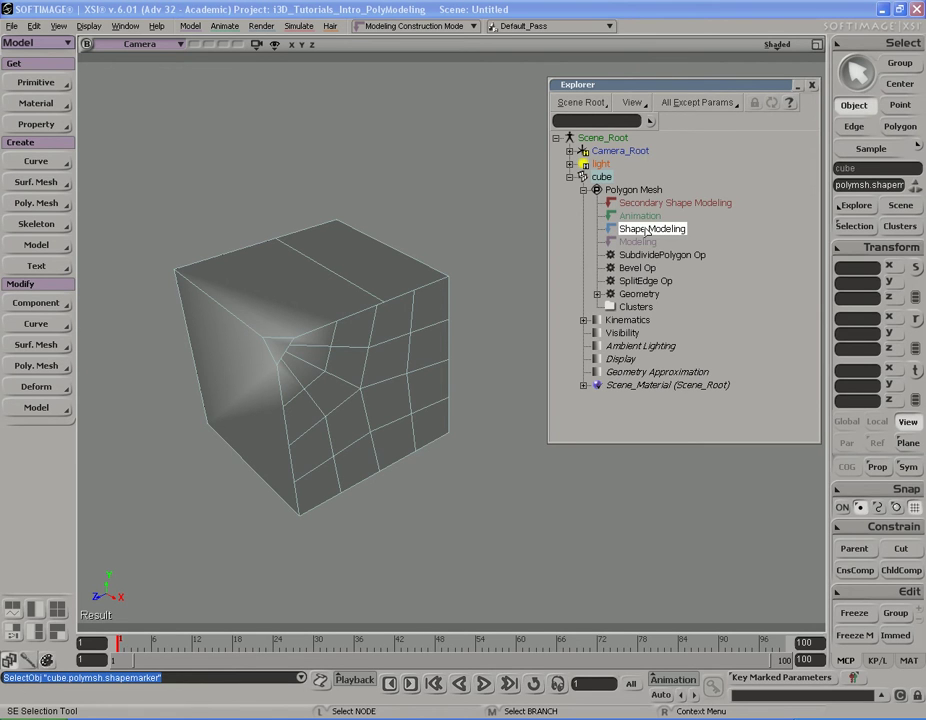
click(646, 243)
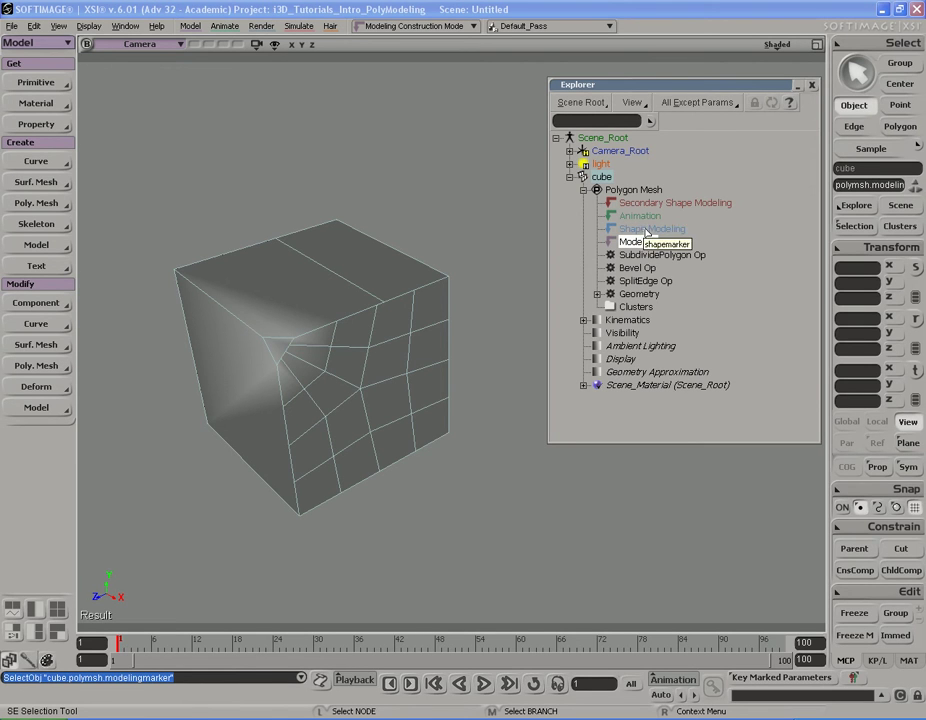
key(Up)
key(Up)
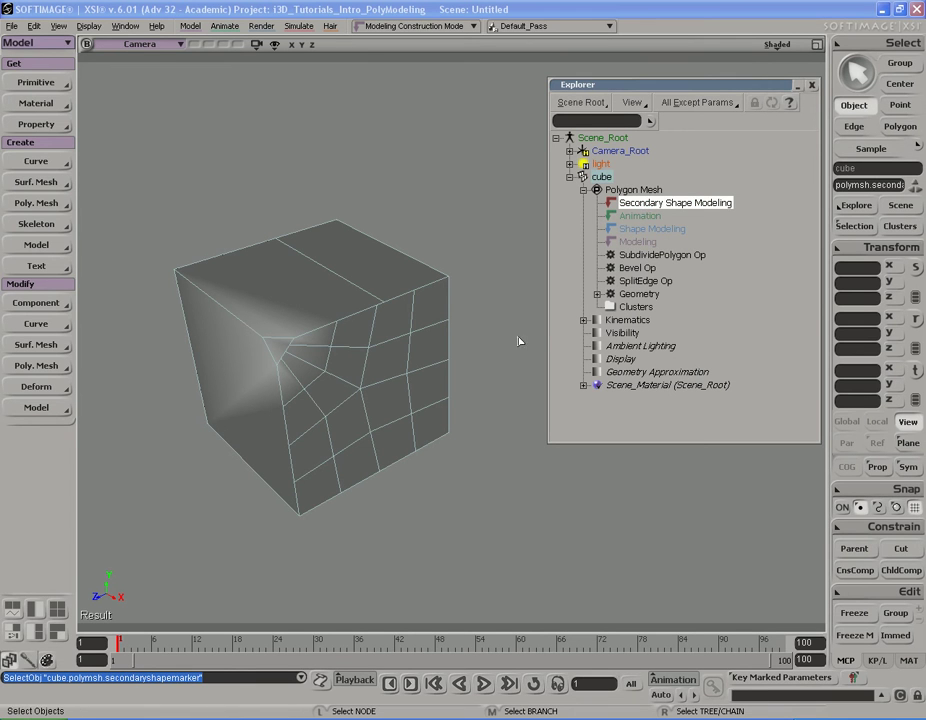
key(Up)
Close in on the cube and select a point at its pinched corner.
key(s)
mouse_move(445, 345)
right_down()
mouse_move(482, 327)
mouse_move(415, 335)
mouse_move(437, 325)
mouse_move(433, 334)
right_up()
key(t)
click(389, 312)
Move that point up and left, then show the construction mode list.
key(v)
drag(496, 417, 478, 400)
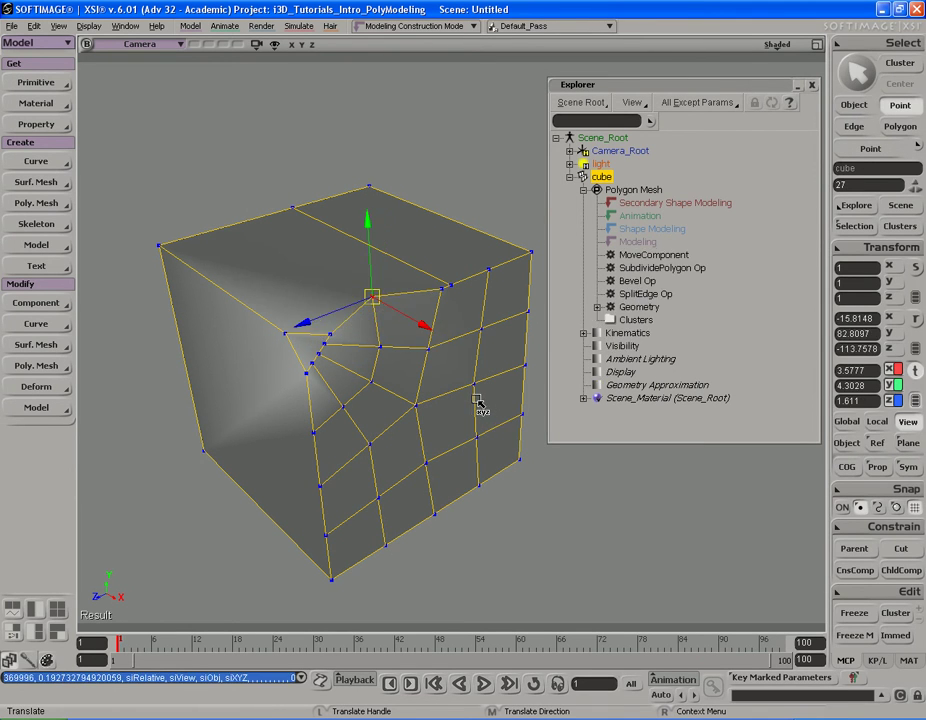
click(651, 257)
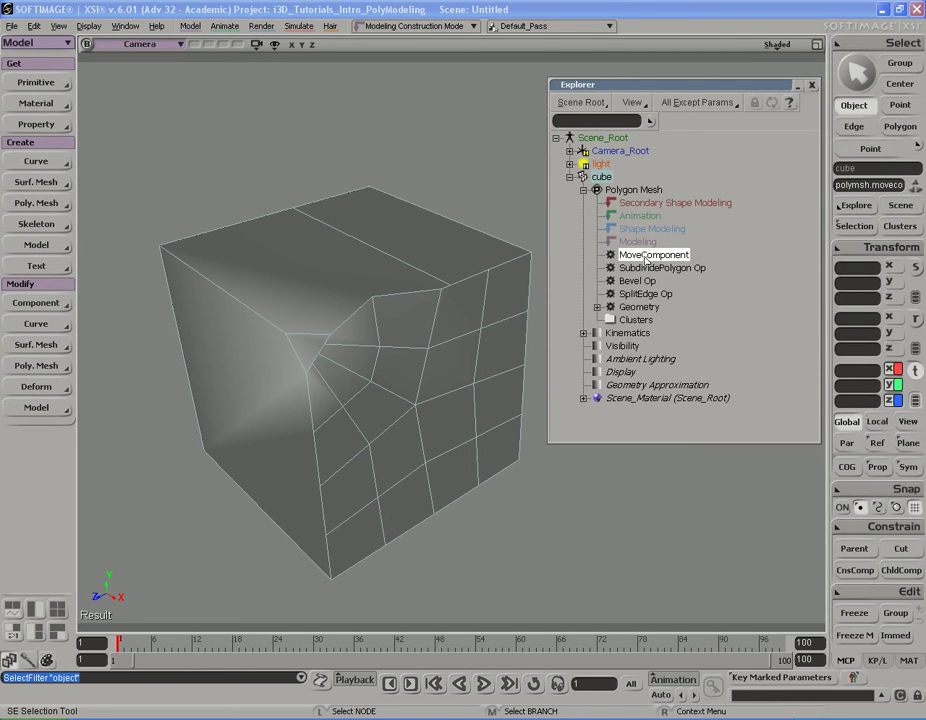
click(430, 26)
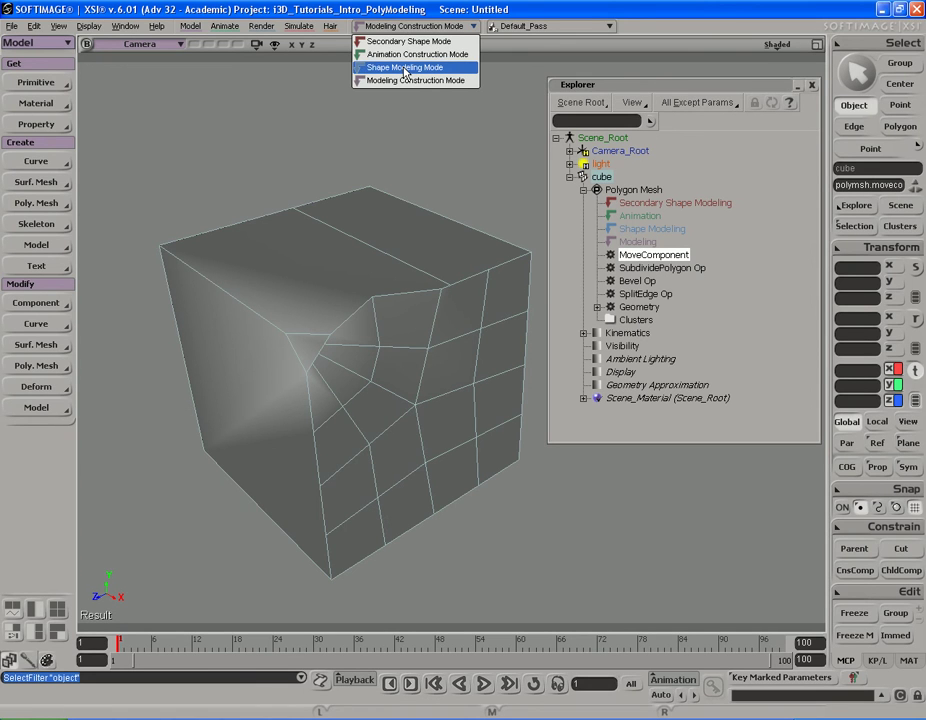
Switch to Shape Modeling Mode and pick the point at the cube's top notch.
click(405, 68)
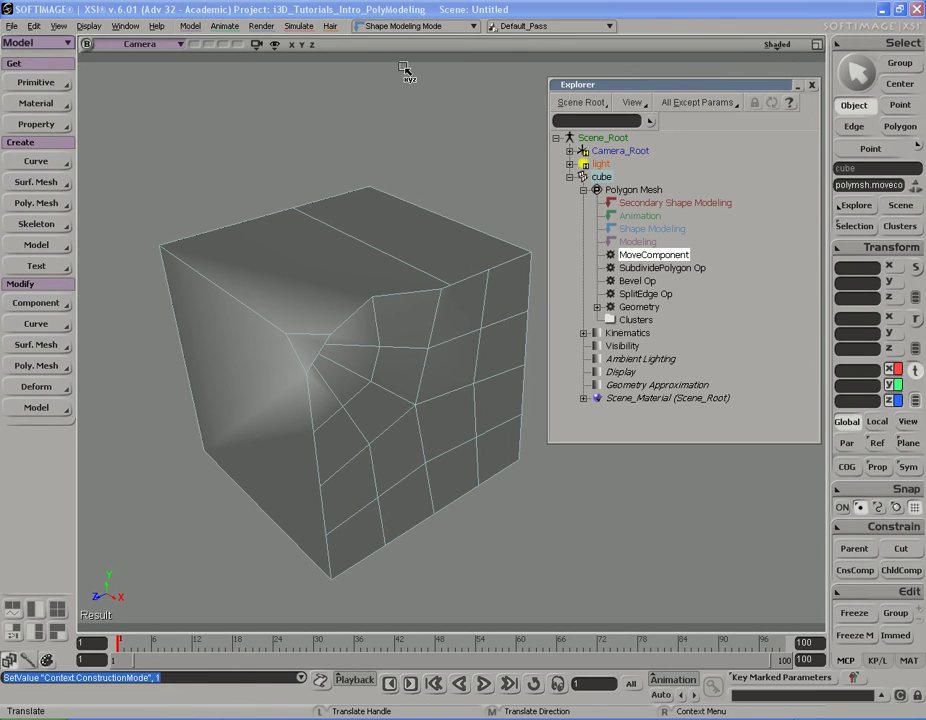
key(space)
click(443, 307)
key(t)
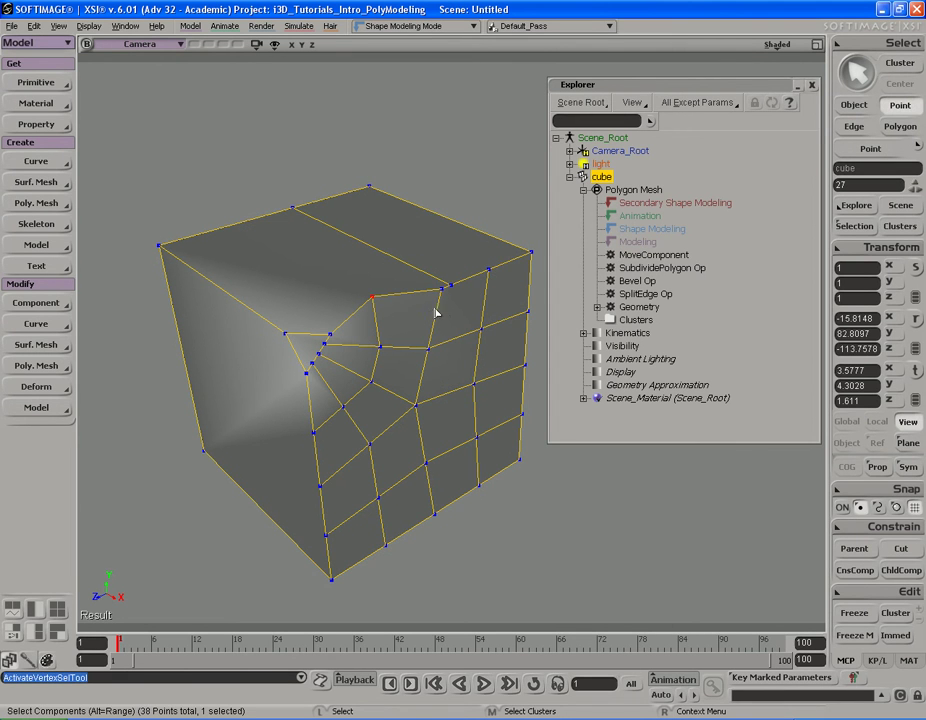
click(489, 272)
Move the notch point up and to the left.
key(s)
mouse_move(492, 269)
right_down()
mouse_move(438, 275)
mouse_move(463, 265)
mouse_move(424, 291)
mouse_move(450, 275)
right_up()
key(v)
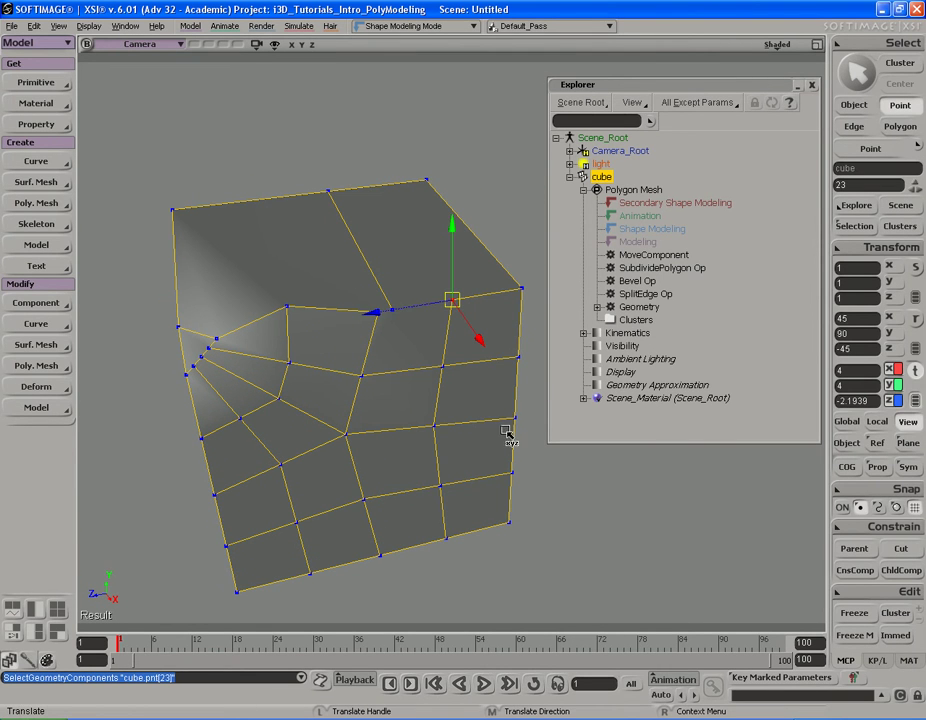
drag(502, 434, 495, 418)
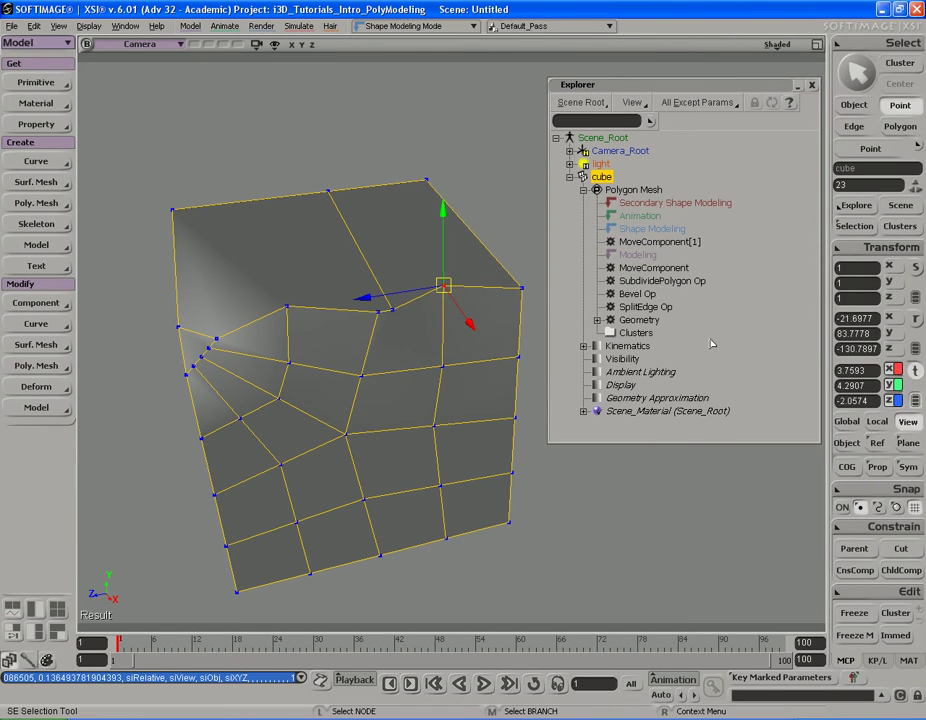
Inspect the Modeling and Shape Modeling markers in the Explorer stack.
key(space)
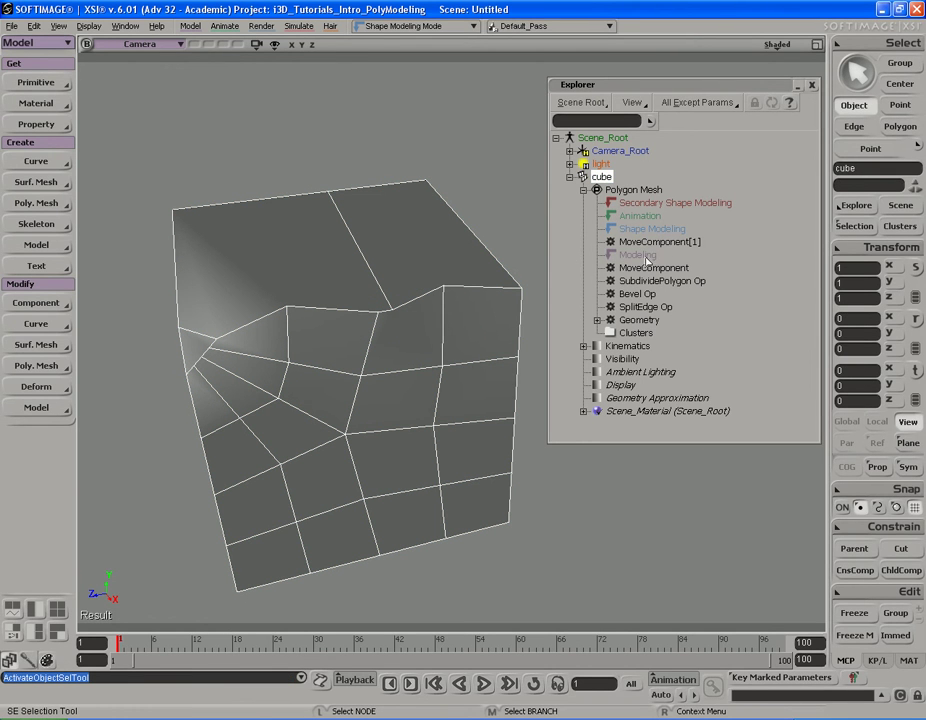
click(643, 256)
click(651, 229)
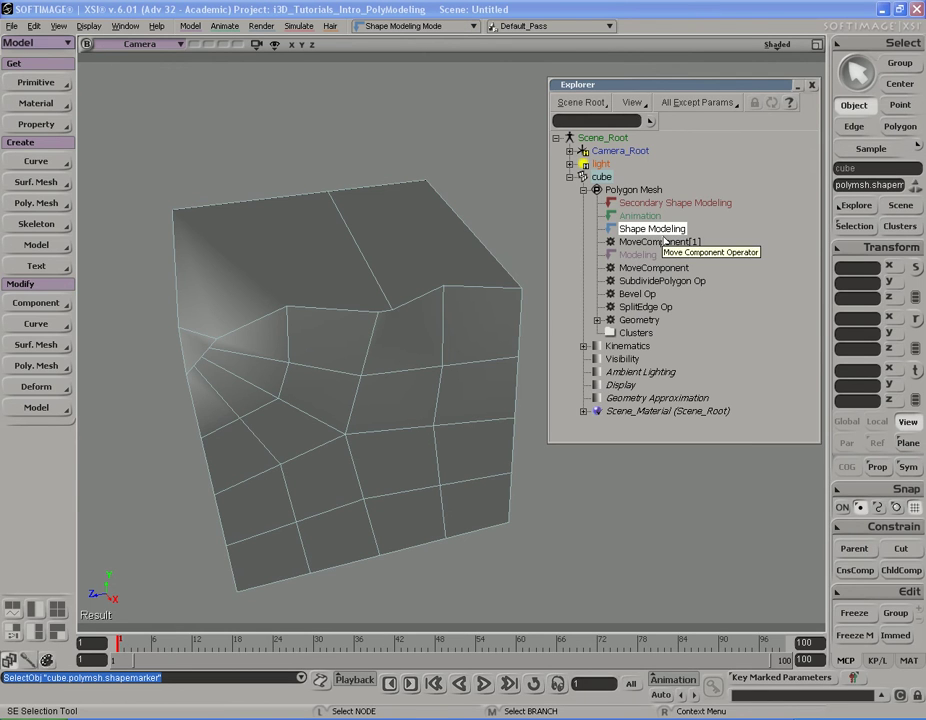
right_drag(457, 364, 435, 338)
click(435, 338)
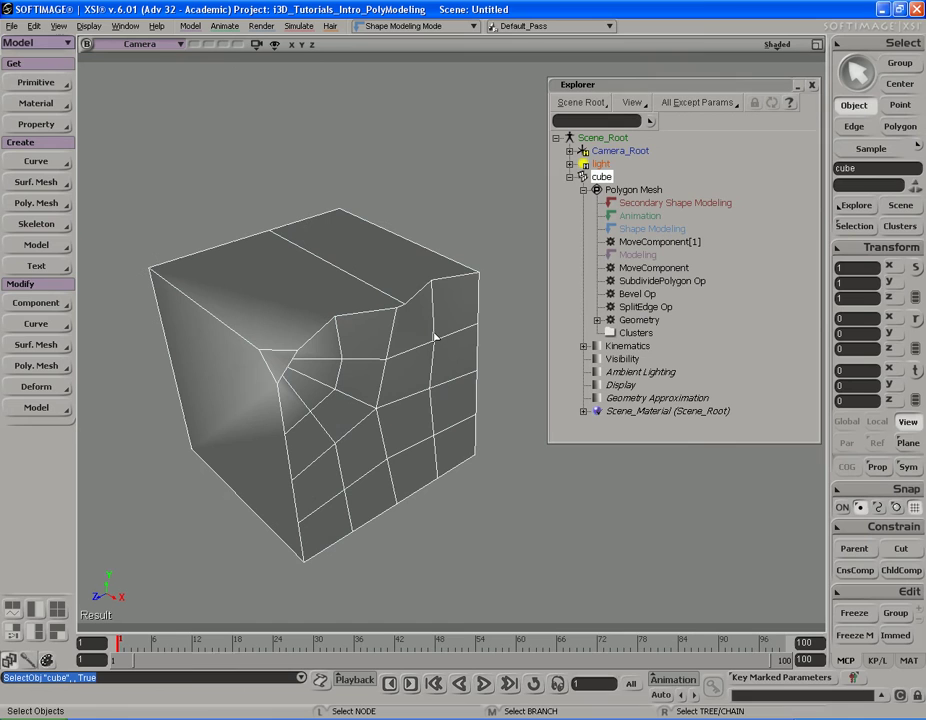
click(860, 641)
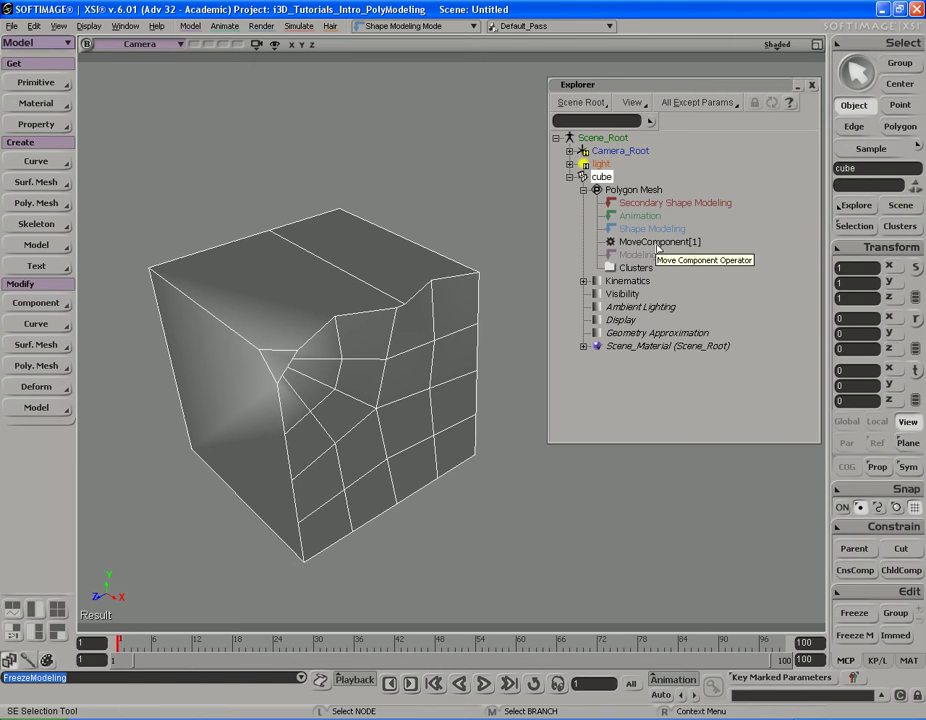
key(s)
right_drag(490, 422, 453, 366)
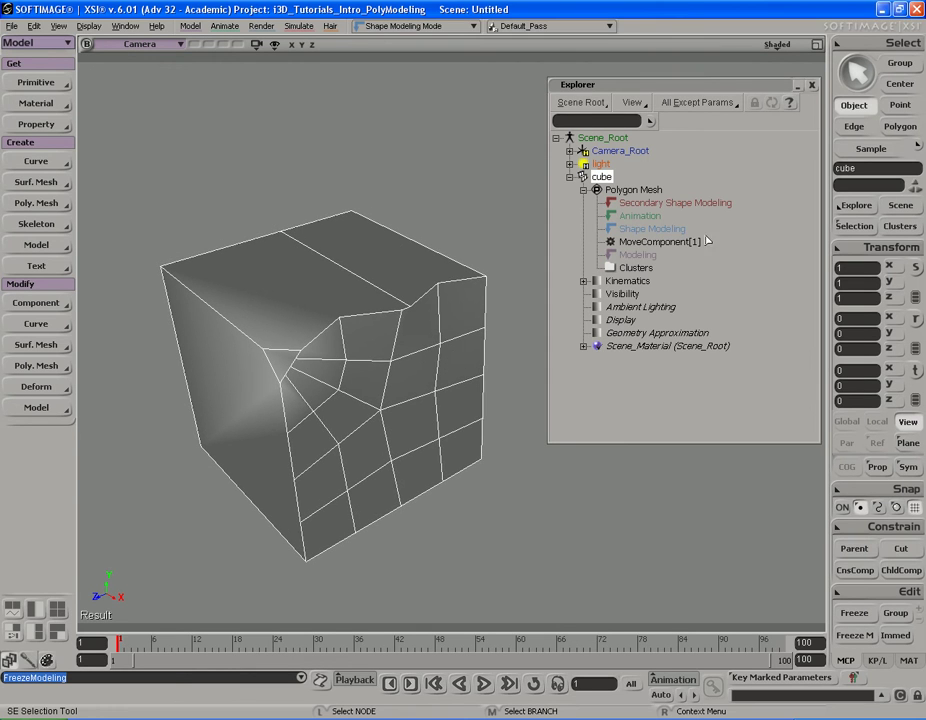
click(669, 248)
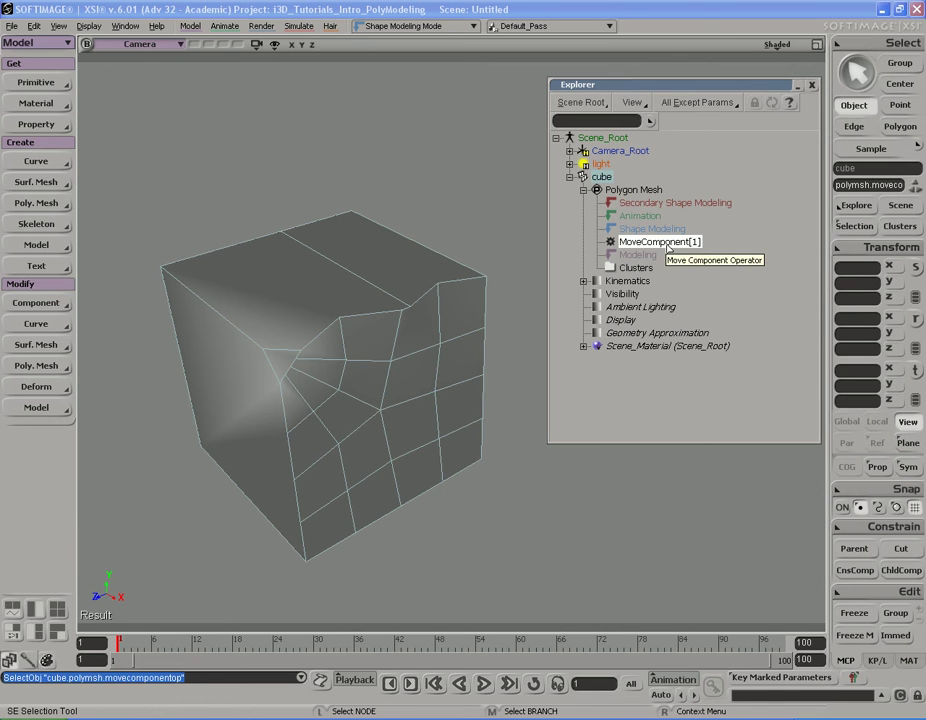
key(s)
click(440, 356)
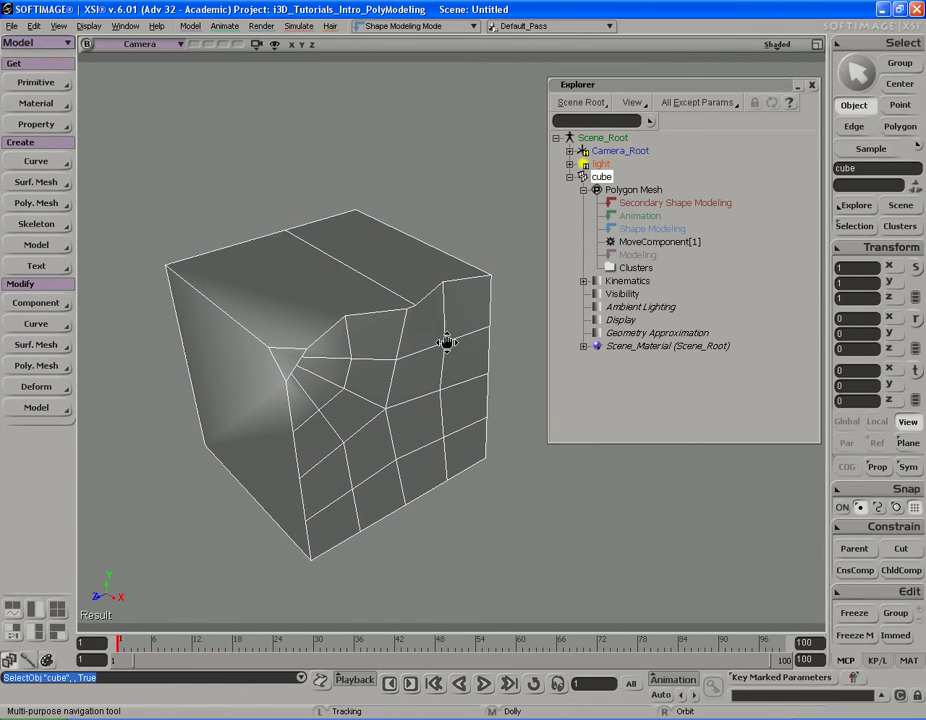
right_drag(447, 343, 445, 345)
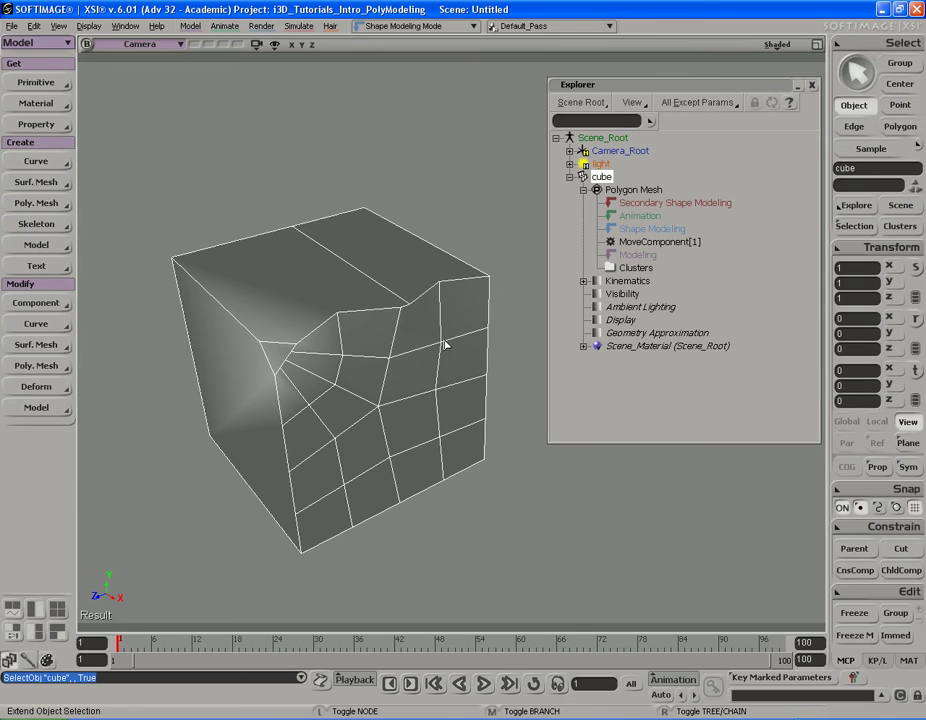
key(ctrl+z)
key(ctrl+z)
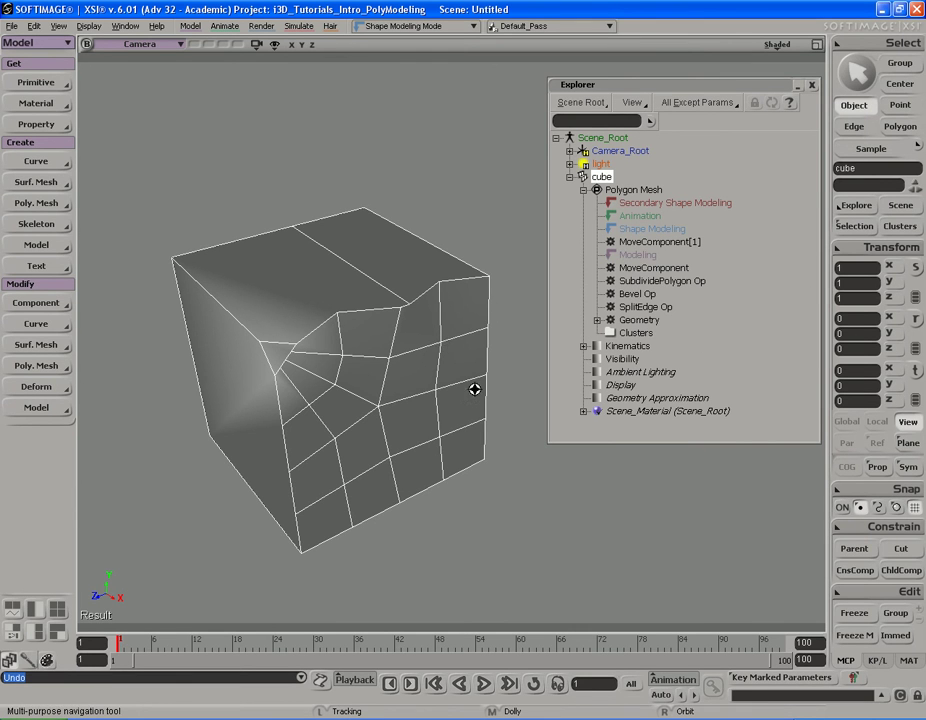
right_drag(477, 372, 468, 347)
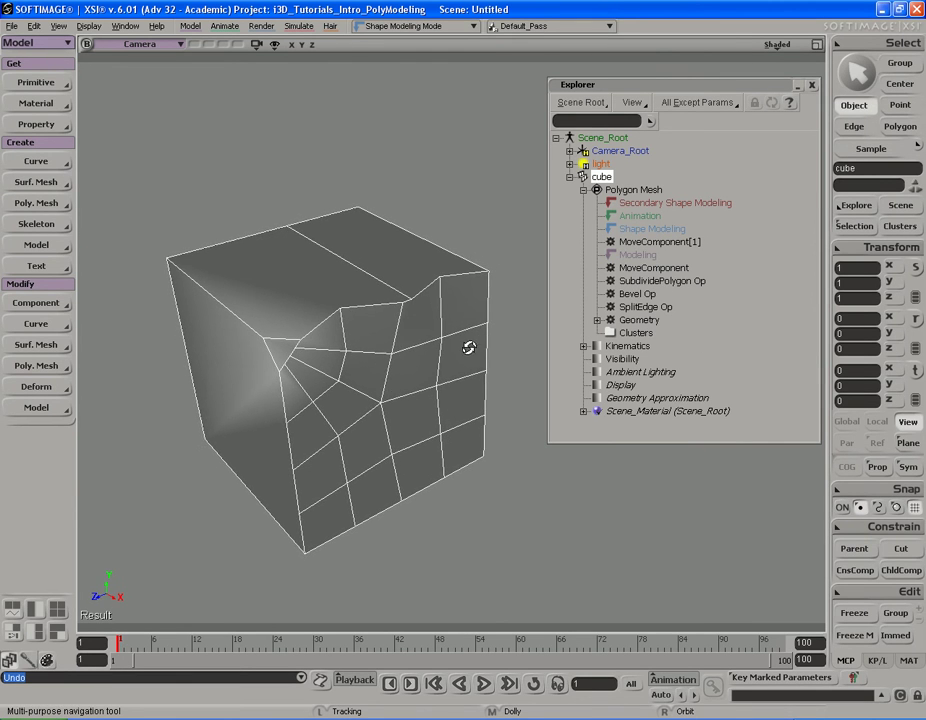
Freeze the cube, then inspect the Shape Modeling, Modeling and Secondary Shape markers.
key(space)
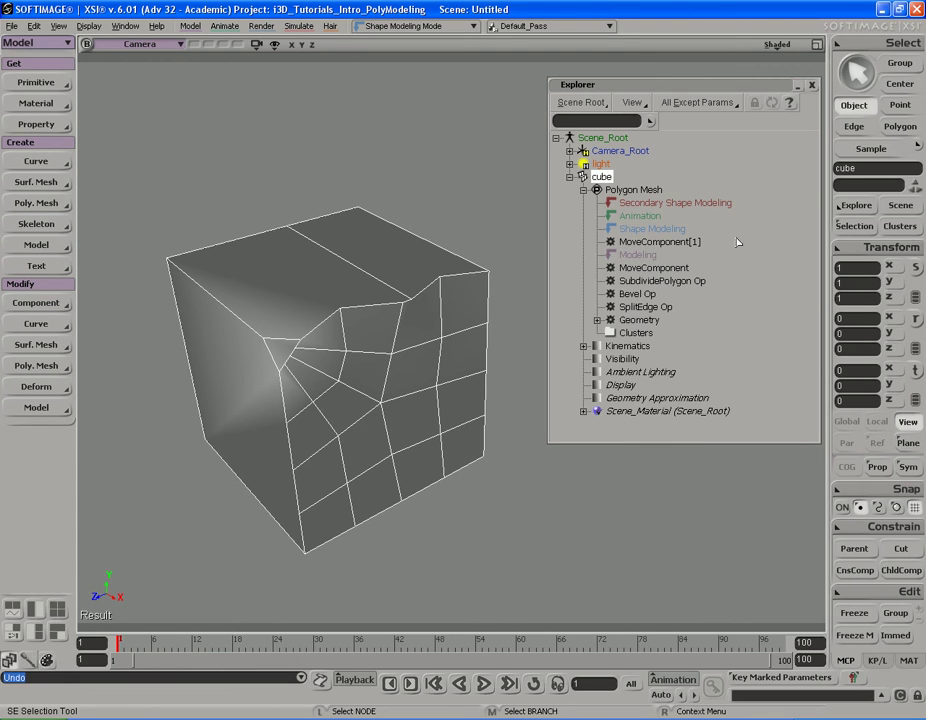
click(857, 617)
click(642, 233)
click(648, 242)
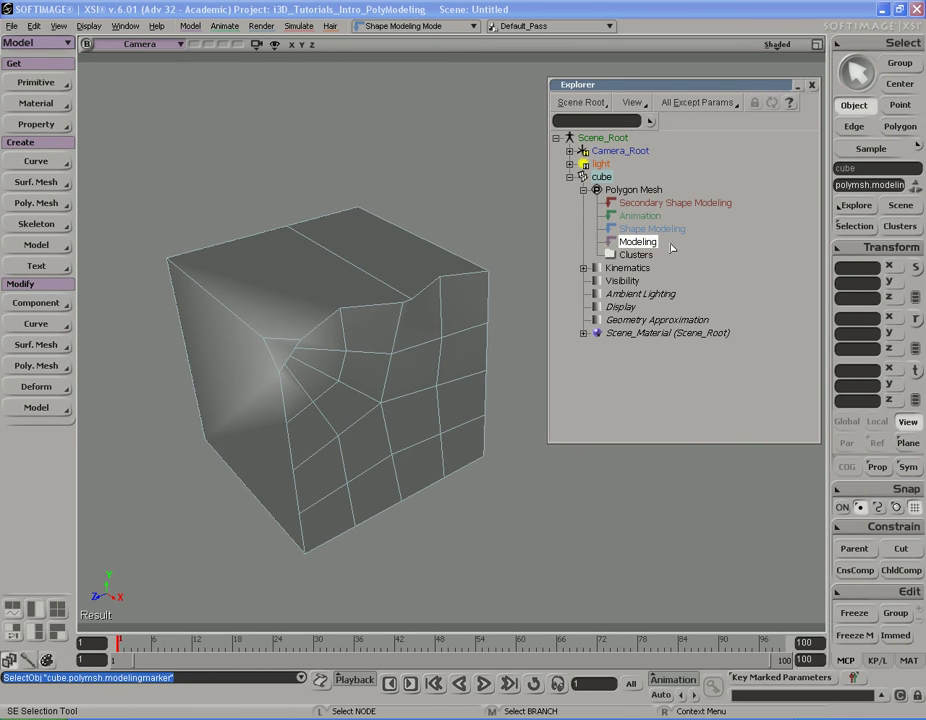
click(640, 216)
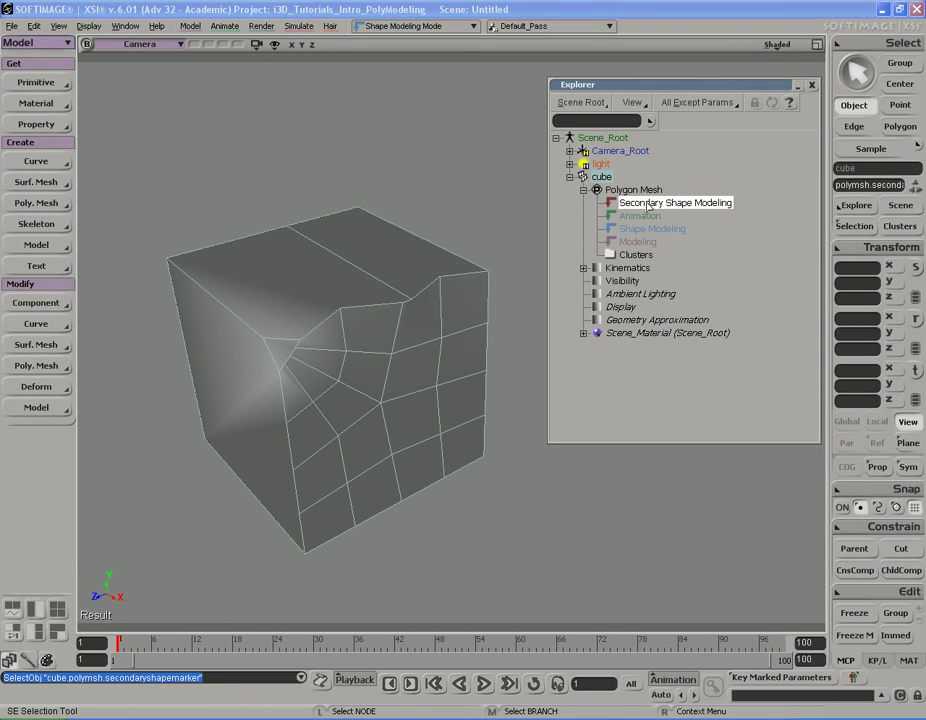
Reselect the cube and orbit around it.
click(463, 341)
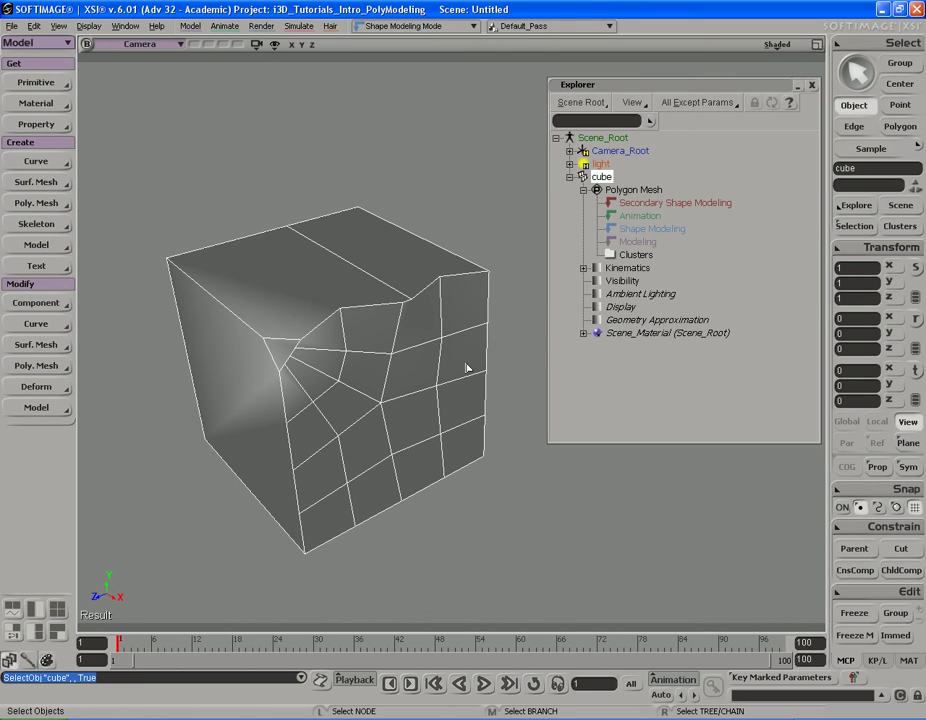
key(s)
mouse_move(466, 366)
right_down()
mouse_move(333, 358)
mouse_move(459, 372)
mouse_move(453, 364)
mouse_move(461, 362)
right_up()
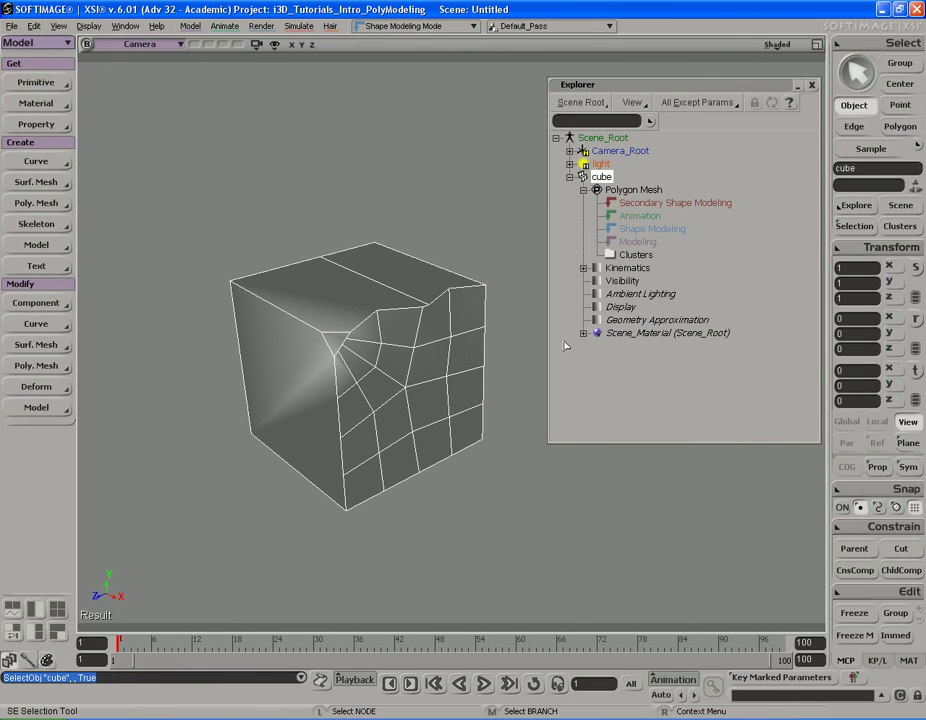
Close the Explorer, freeze the cube again and set the construction mode to Modeling.
click(811, 85)
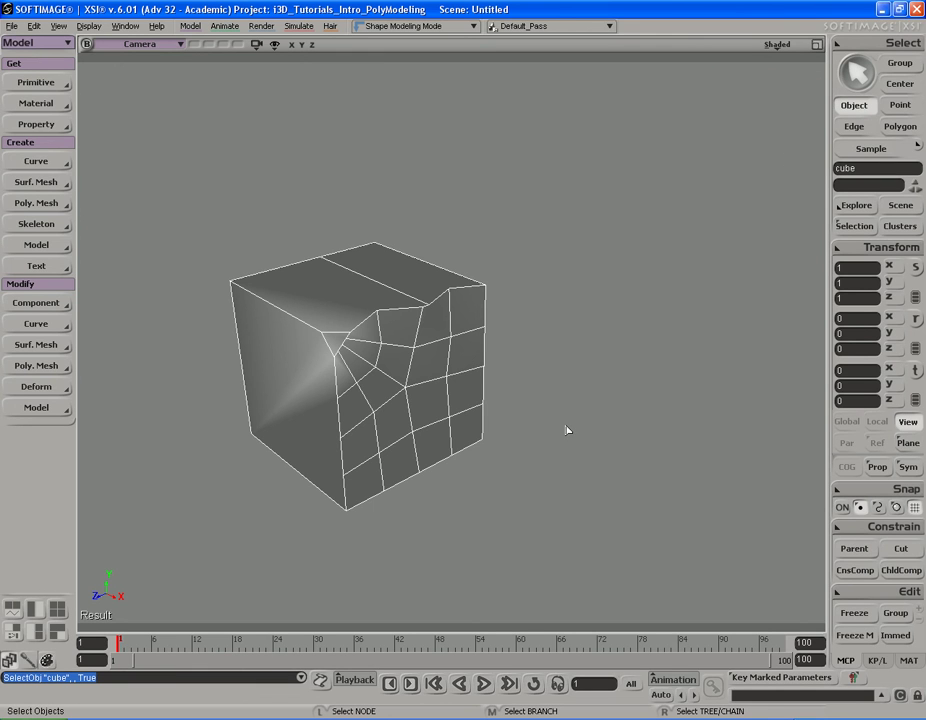
click(858, 635)
click(420, 26)
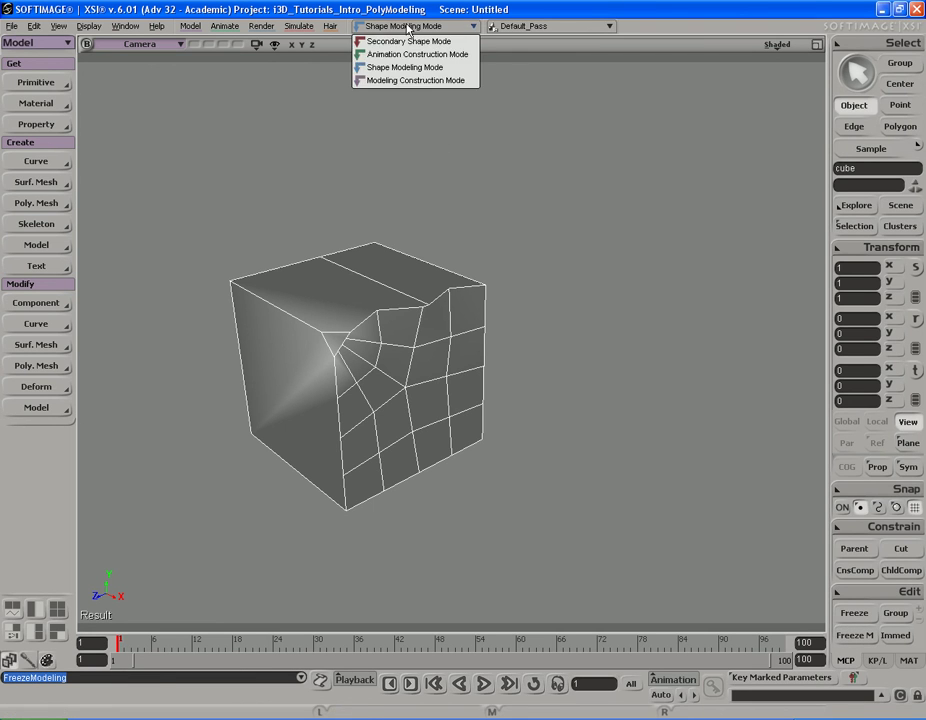
click(408, 81)
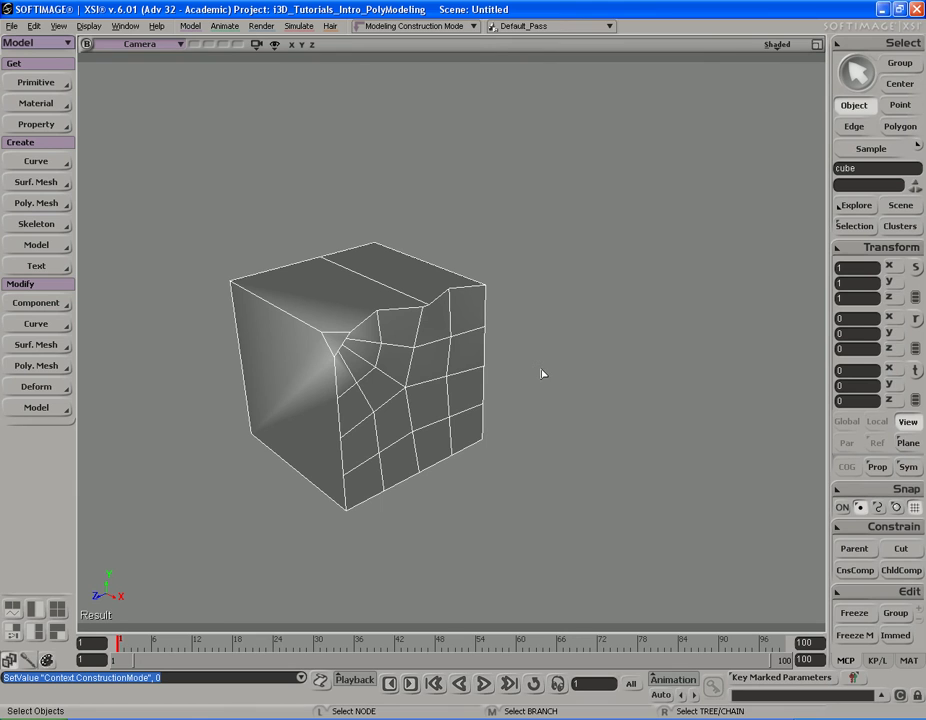
Frame the cube and reconfirm Modeling as the construction mode.
key(f)
key(s)
key(space)
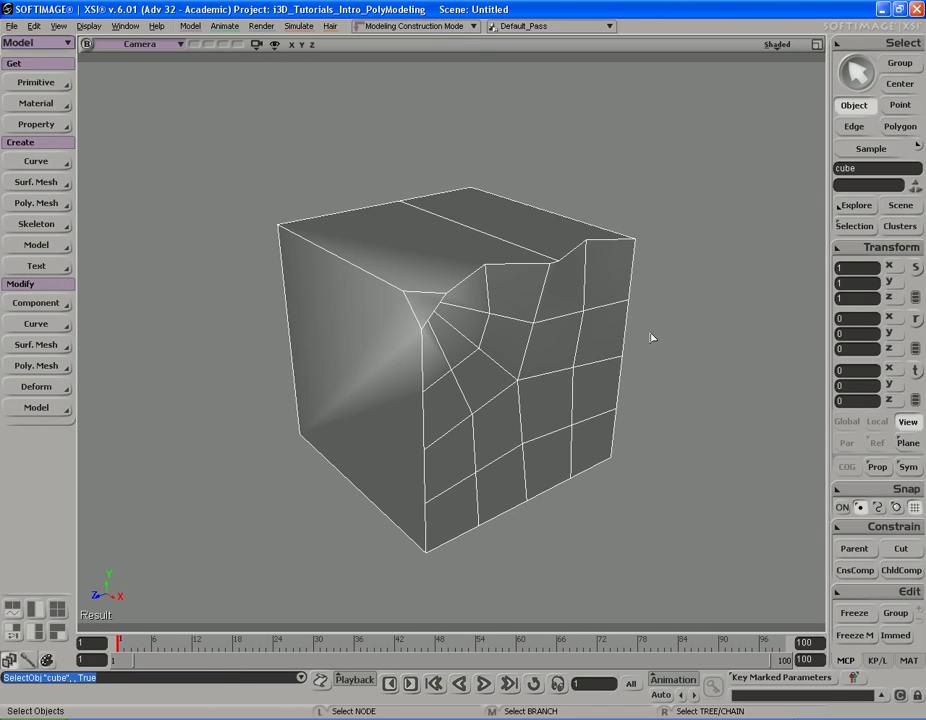
click(440, 26)
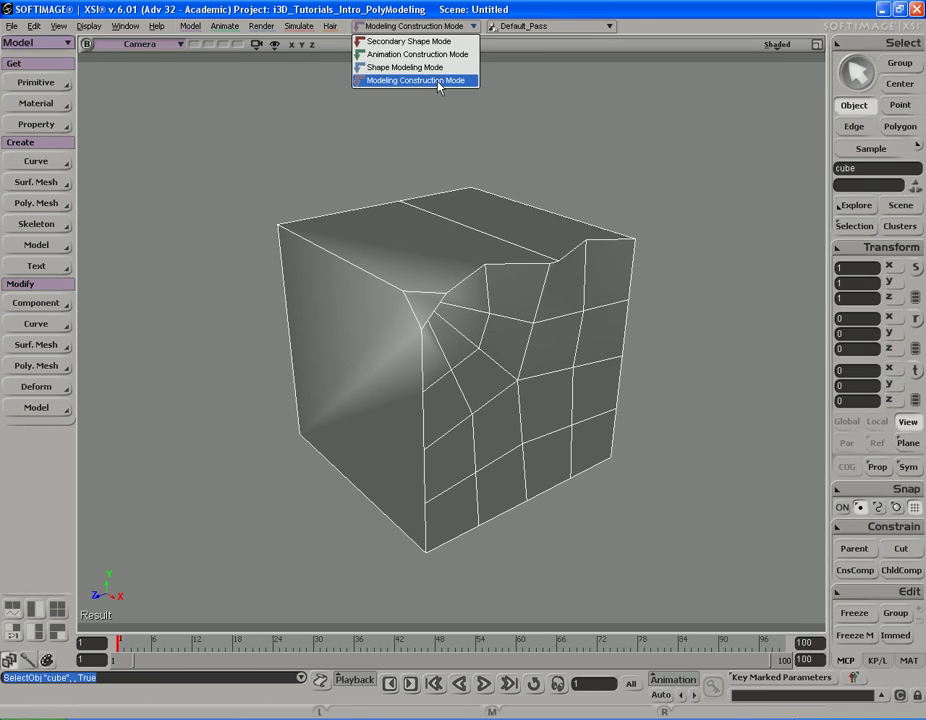
click(438, 82)
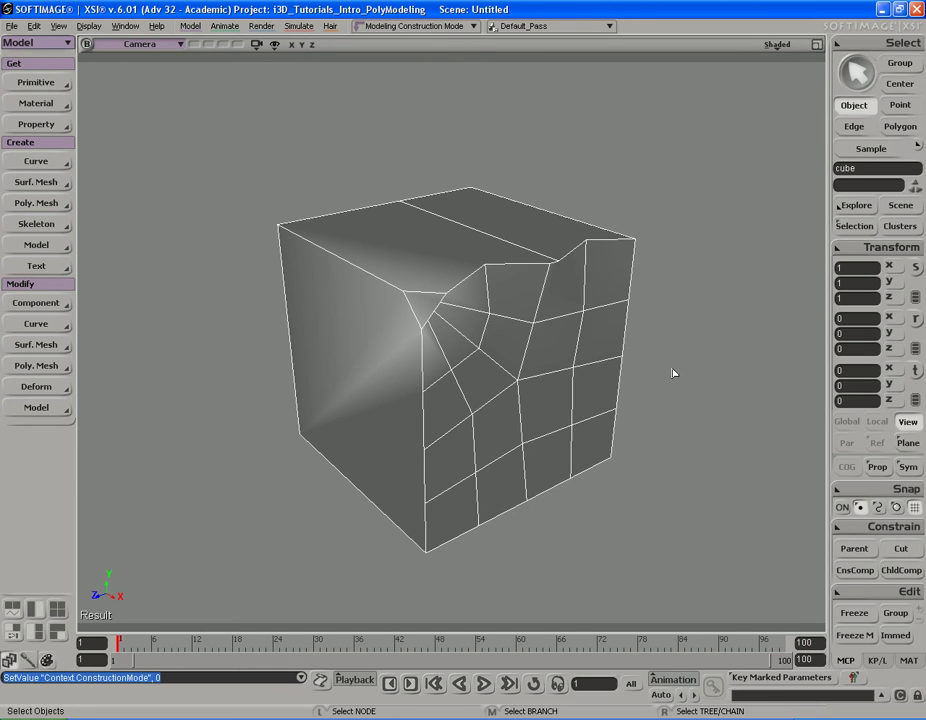